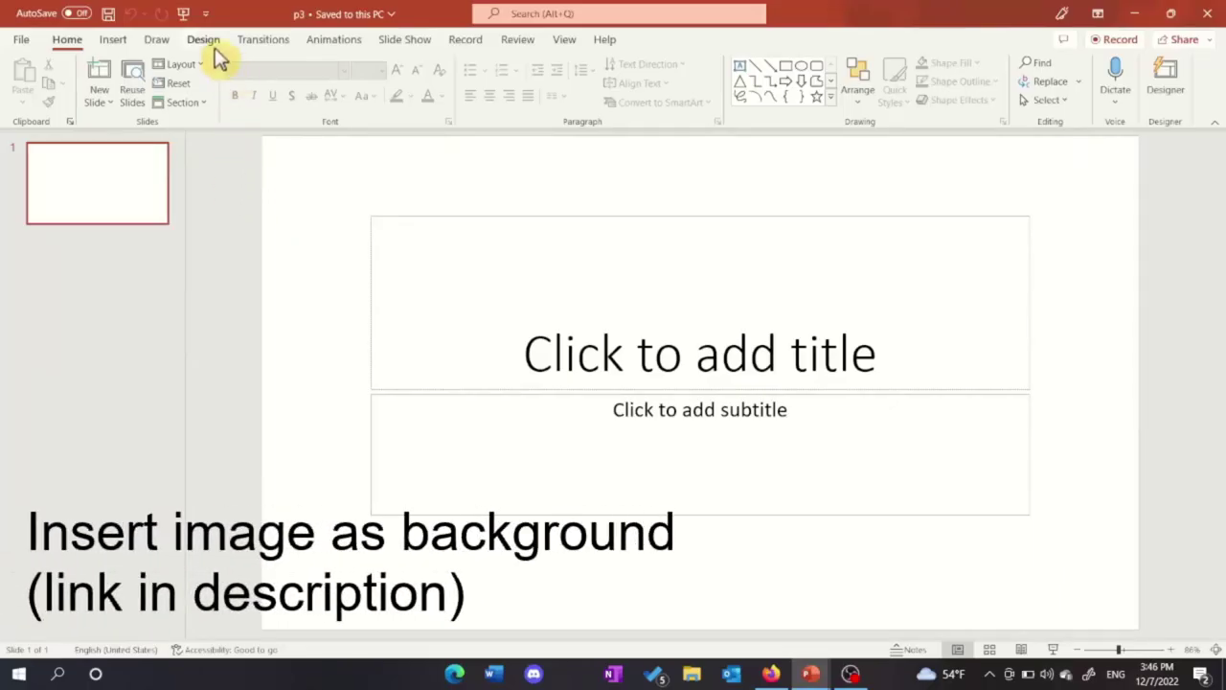
# Fill the slide background with the ocean photo picked from recent files
pyautogui.click(211, 43)
pyautogui.click(1081, 82)
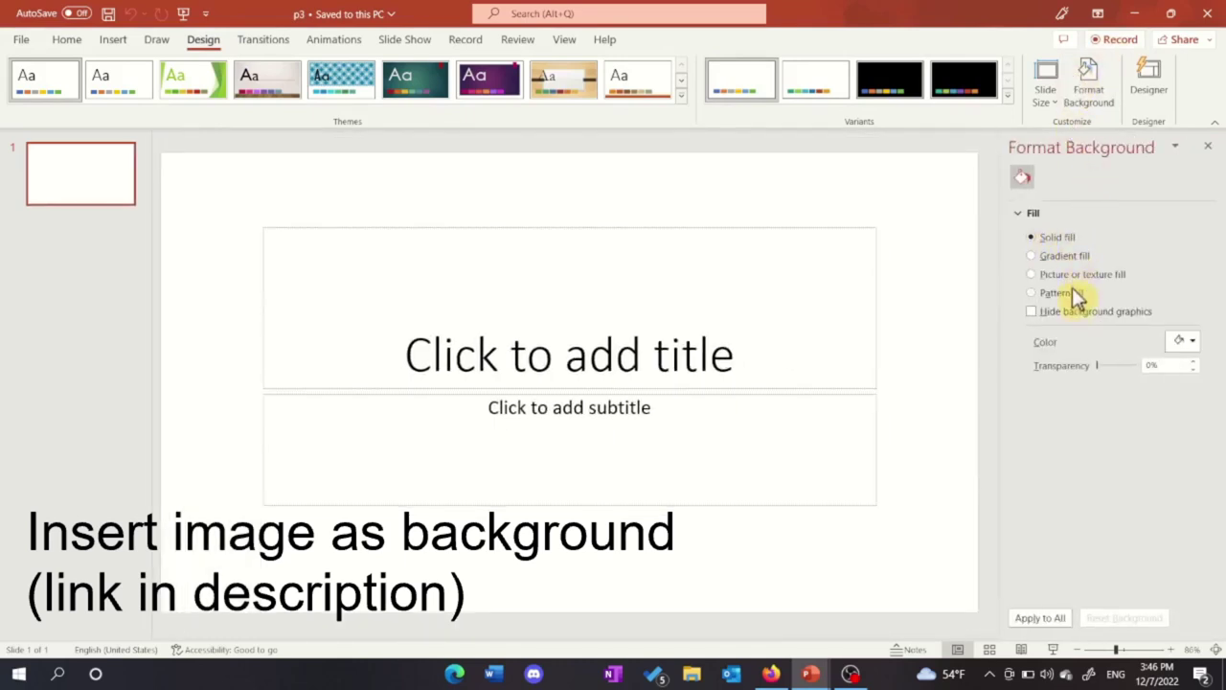
pyautogui.click(1078, 278)
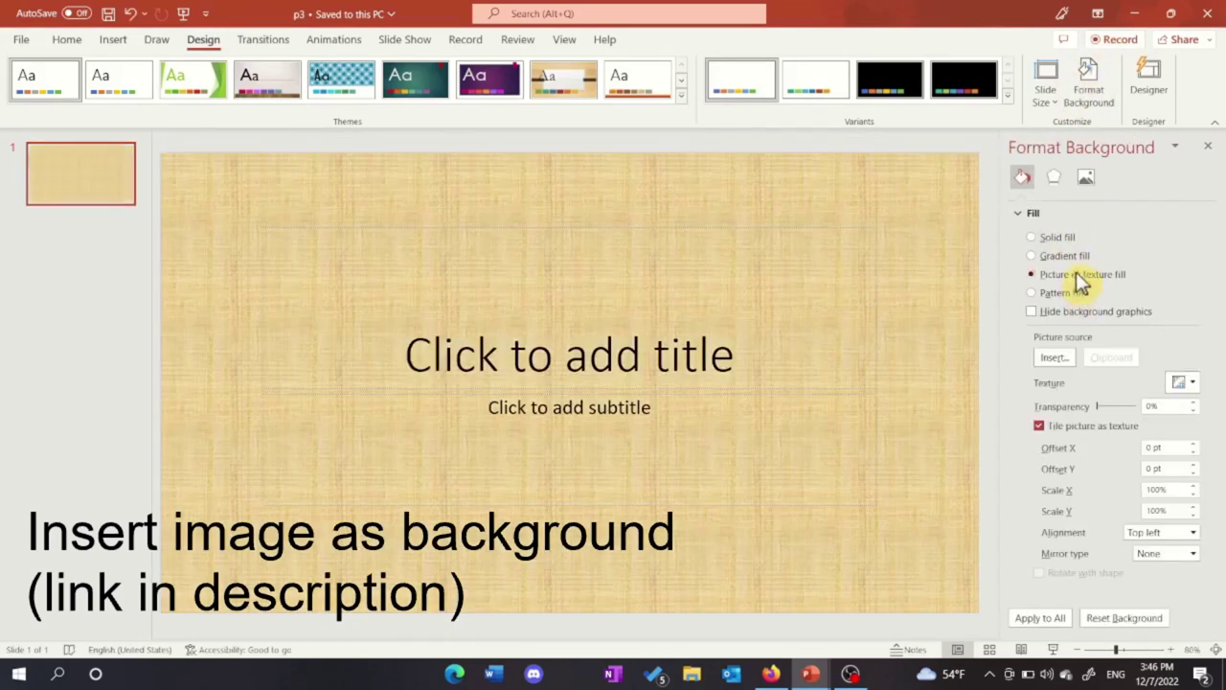
pyautogui.click(1054, 356)
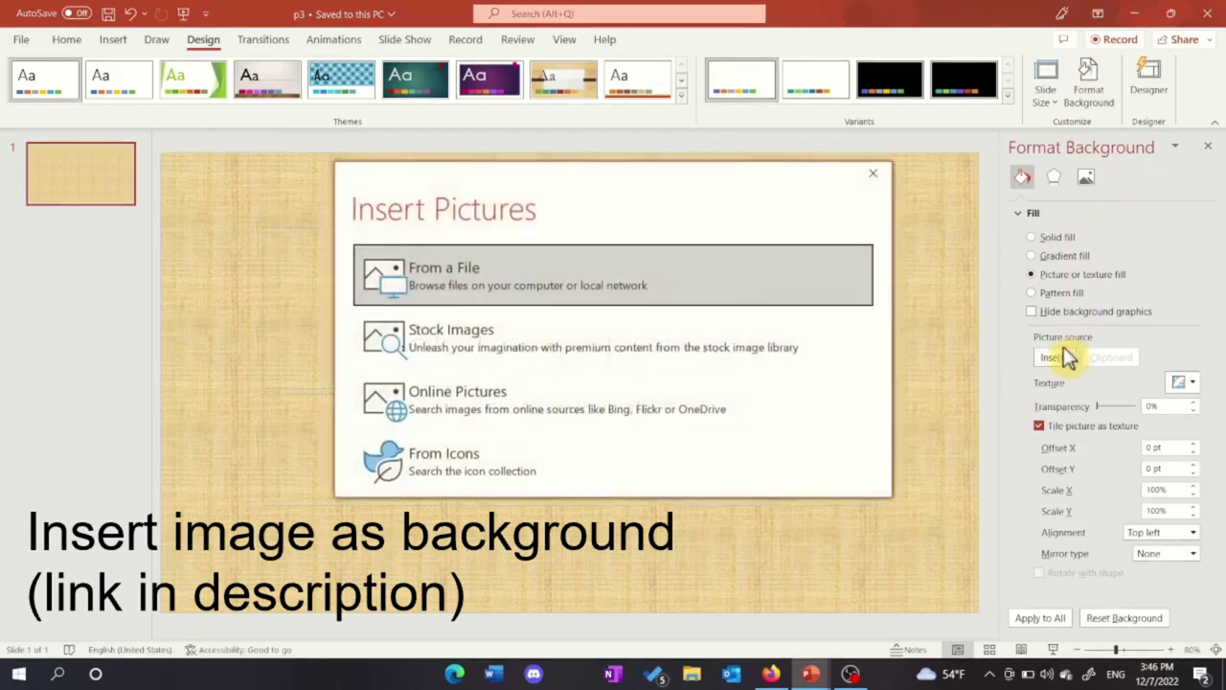
pyautogui.click(556, 279)
pyautogui.click(82, 134)
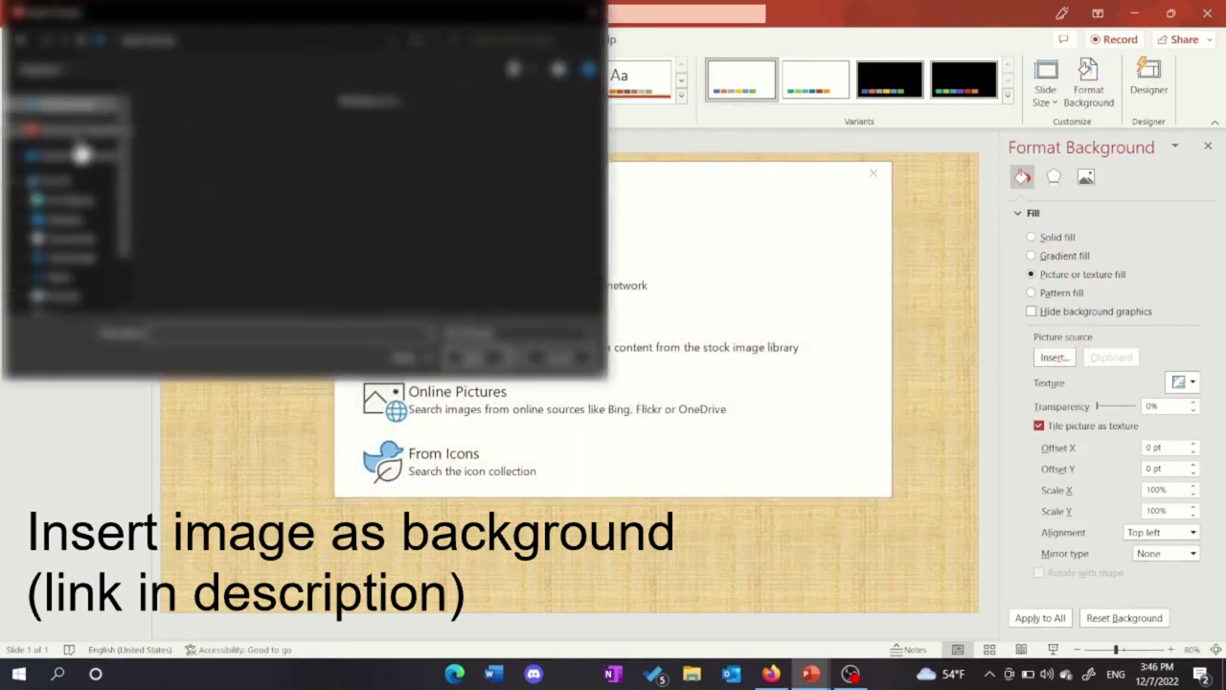
pyautogui.click(219, 201)
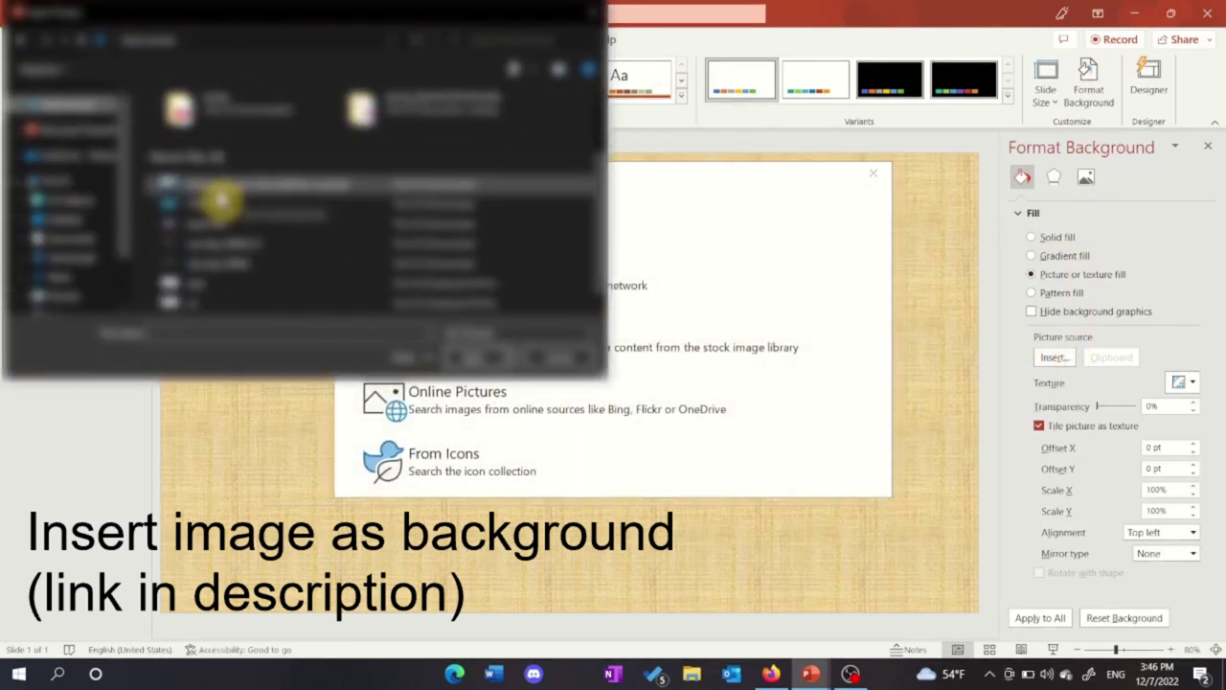
pyautogui.click(485, 354)
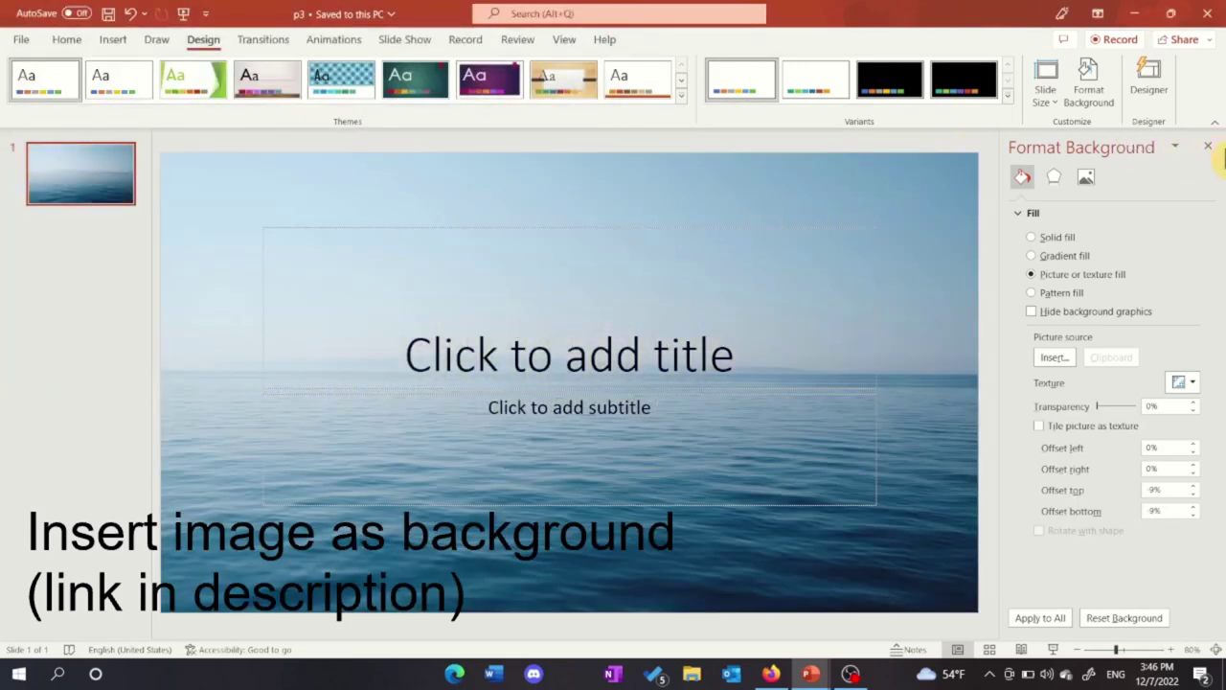
pyautogui.click(1209, 147)
# Delete the empty title and subtitle placeholders
pyautogui.click(725, 219)
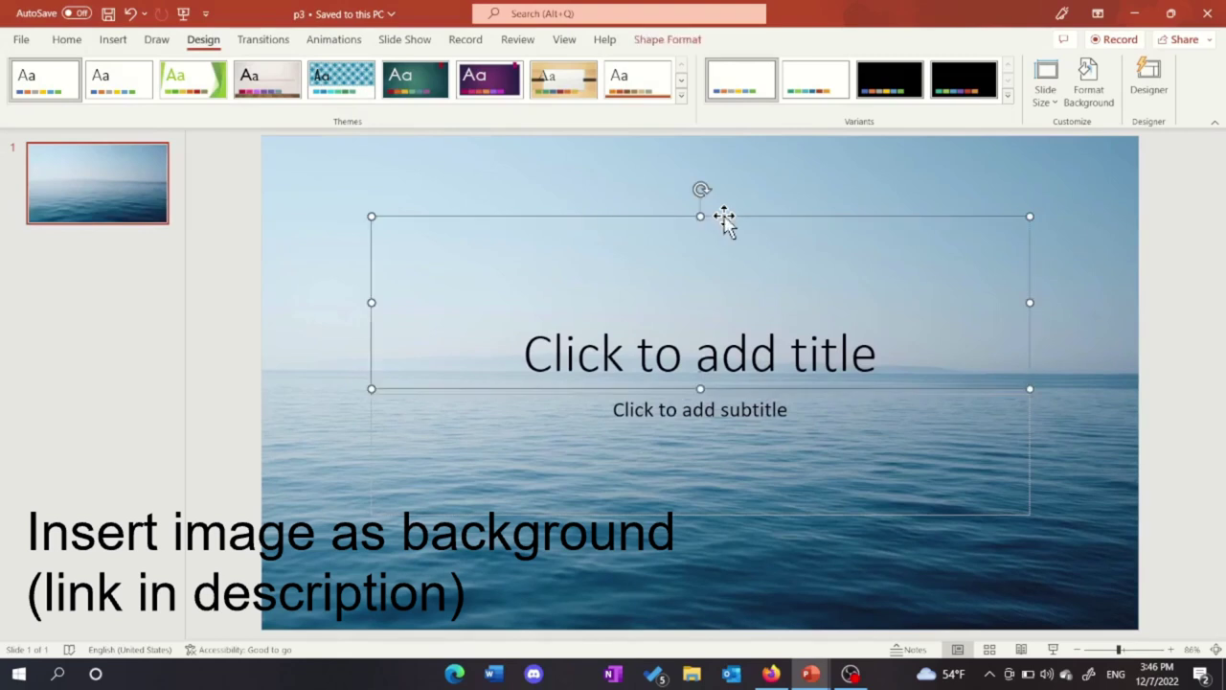
pyautogui.press('Delete')
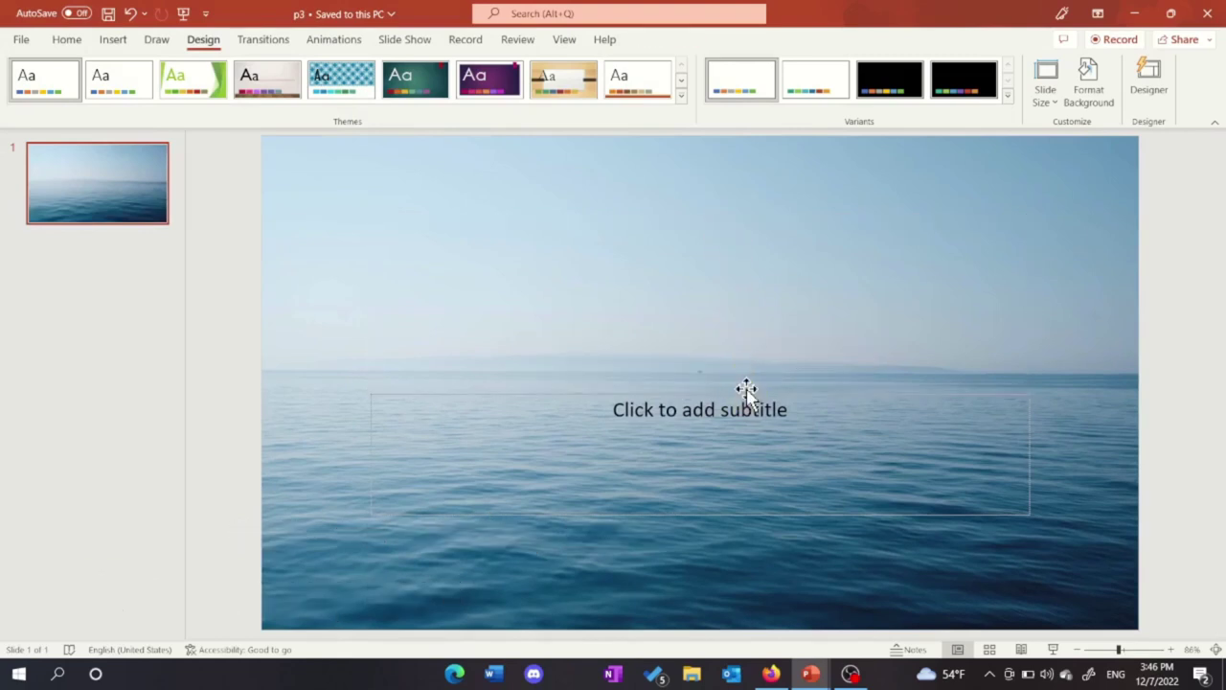
pyautogui.click(746, 393)
pyautogui.press('Delete')
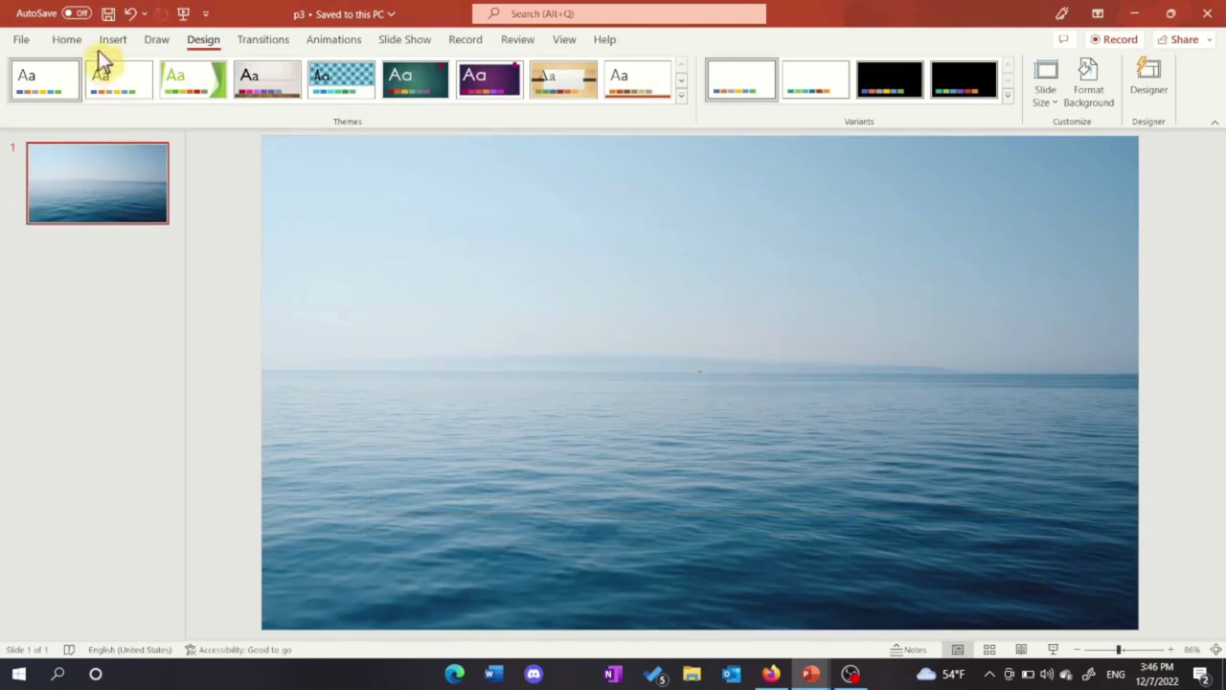
pyautogui.click(112, 41)
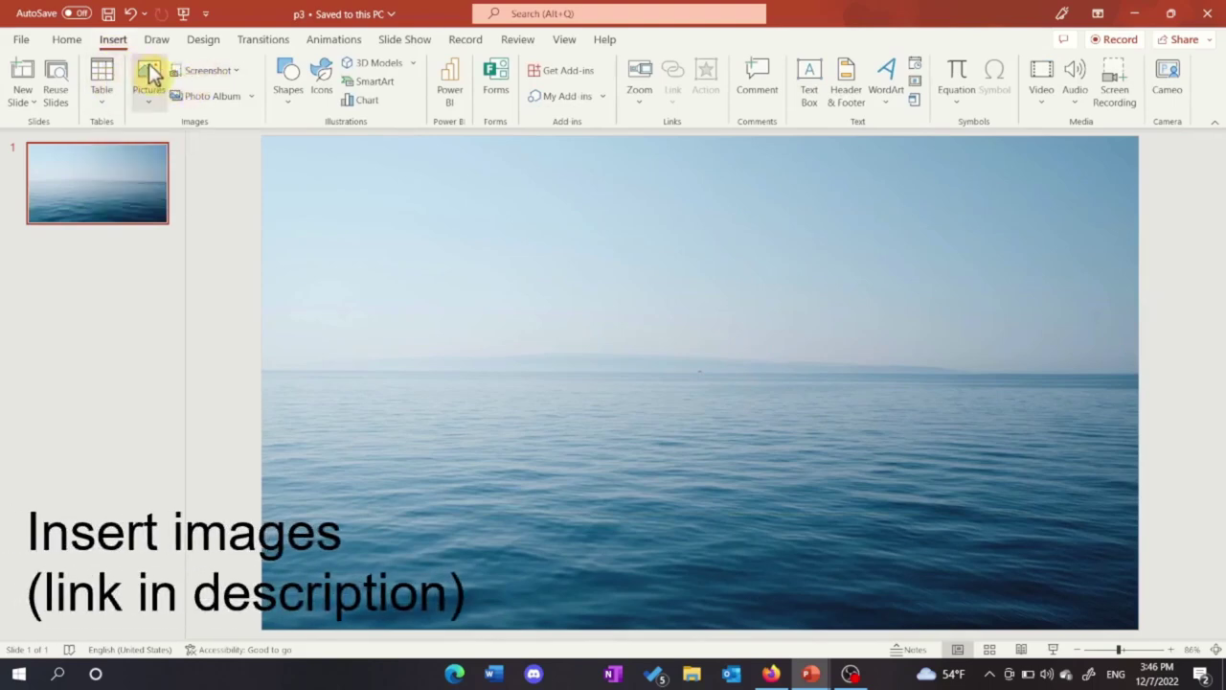
# Insert the cartoon boat and wave pictures from this computer
pyautogui.click(150, 77)
pyautogui.click(184, 151)
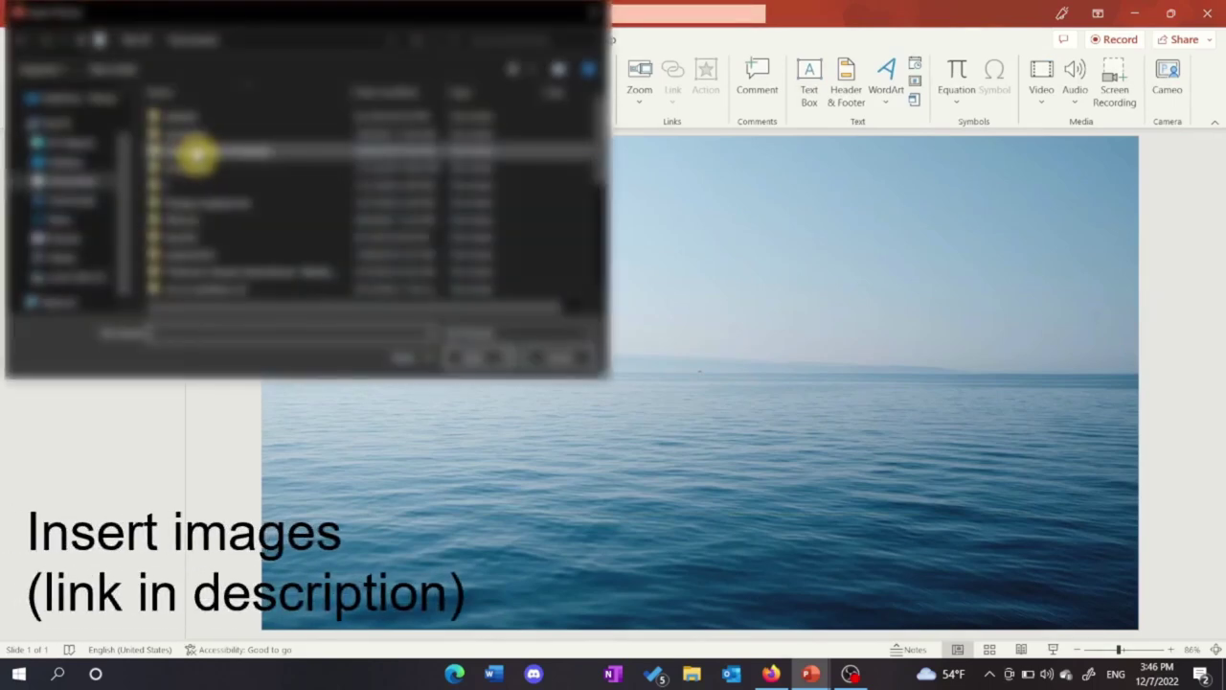
pyautogui.doubleClick(333, 178)
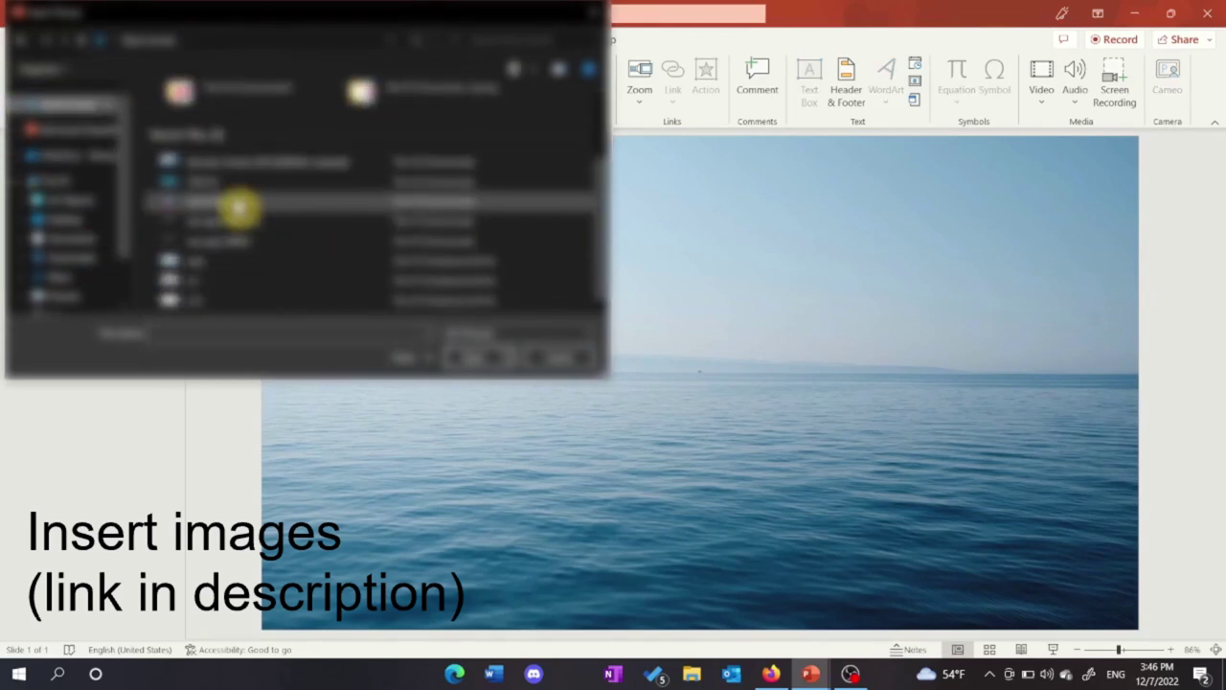
pyautogui.keyDown('shift'); pyautogui.click(296, 246); pyautogui.keyUp('shift')
pyautogui.click(480, 356)
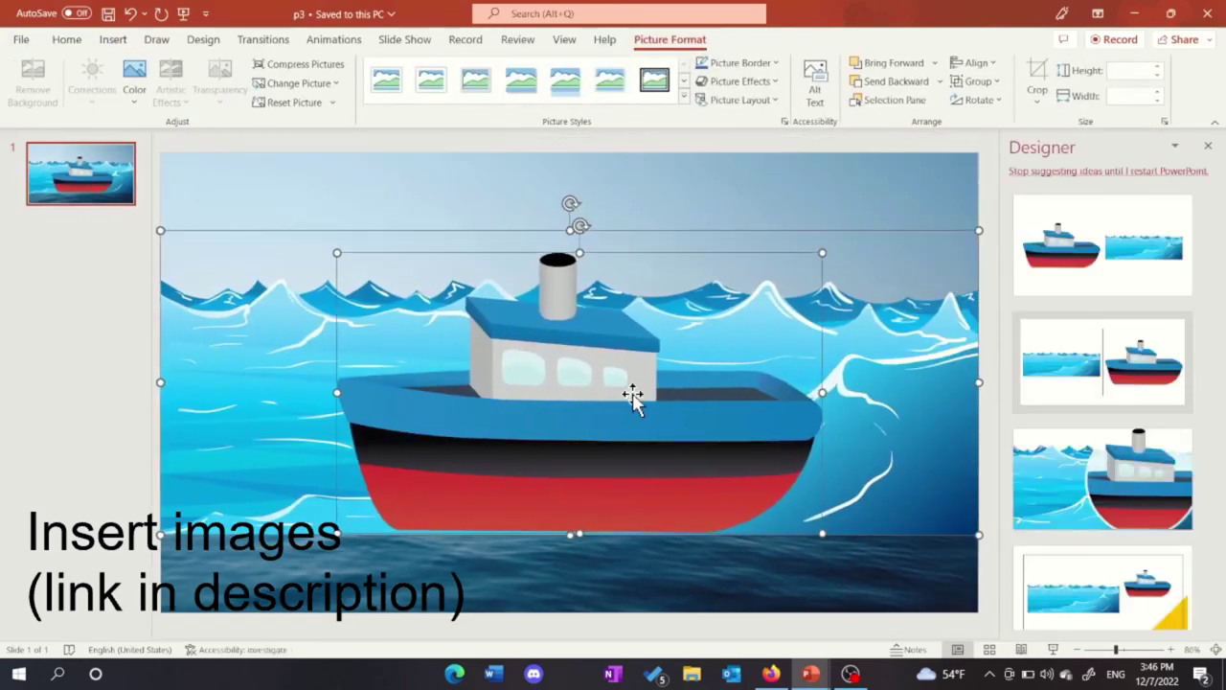
pyautogui.click(1208, 148)
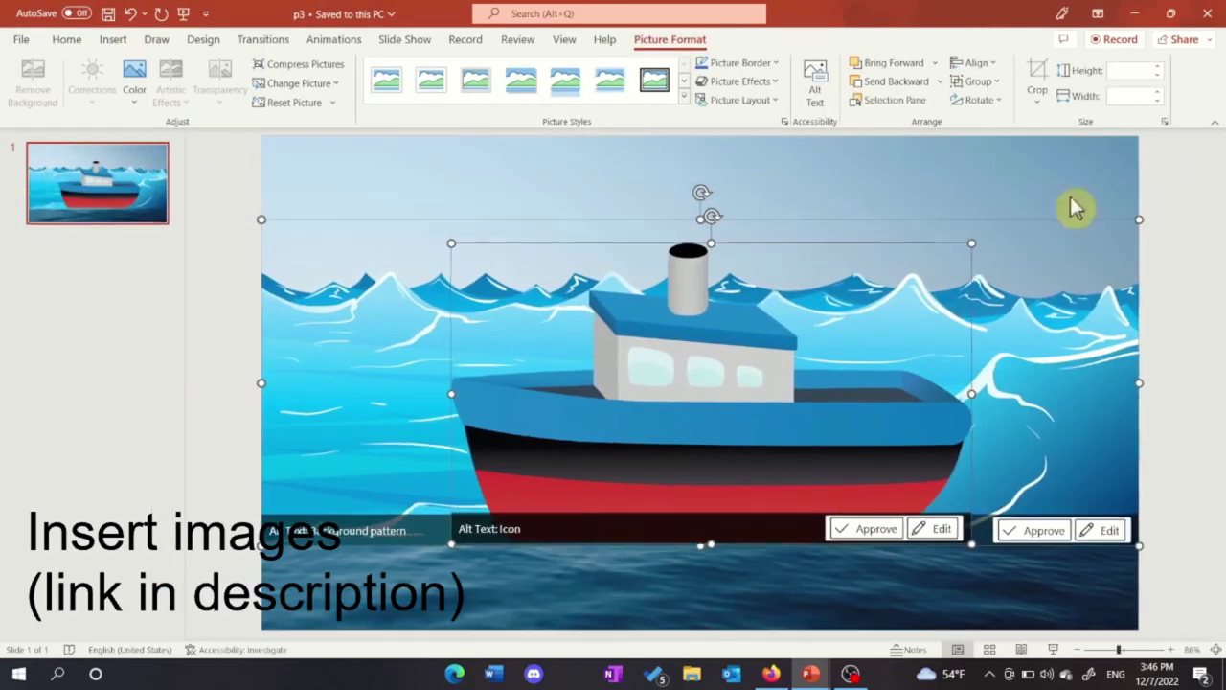
# Move the wave picture down toward the bottom of the slide
pyautogui.click(789, 164)
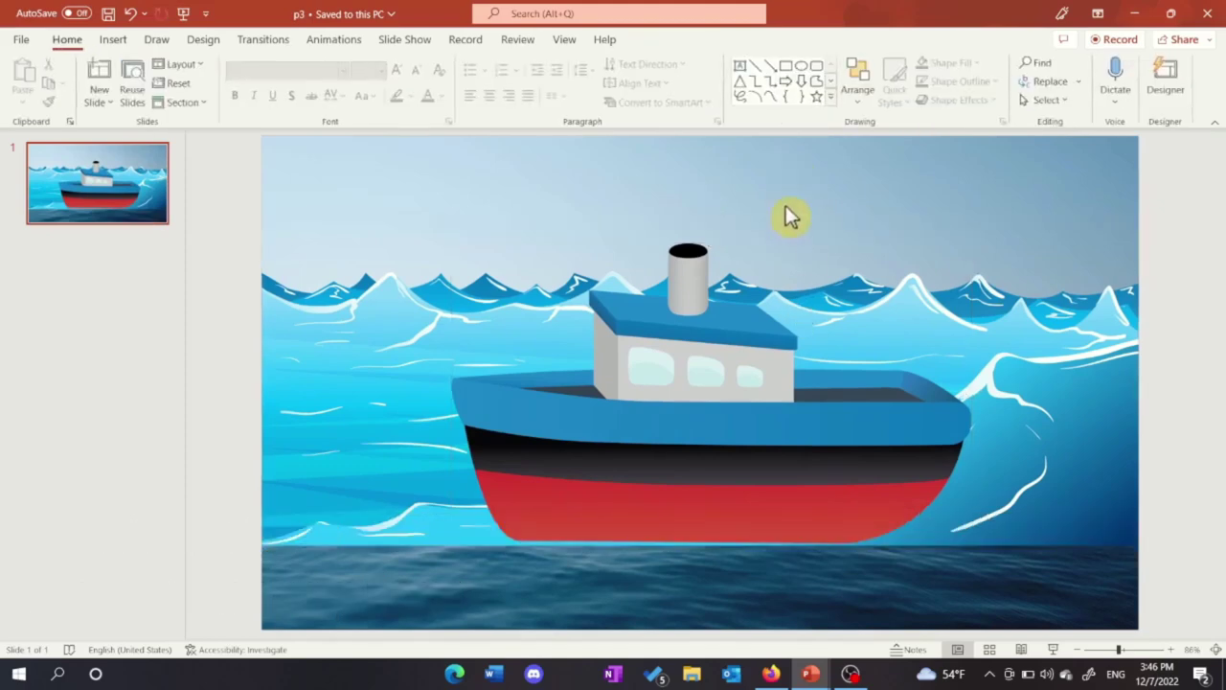
pyautogui.click(899, 345)
pyautogui.click(1084, 348)
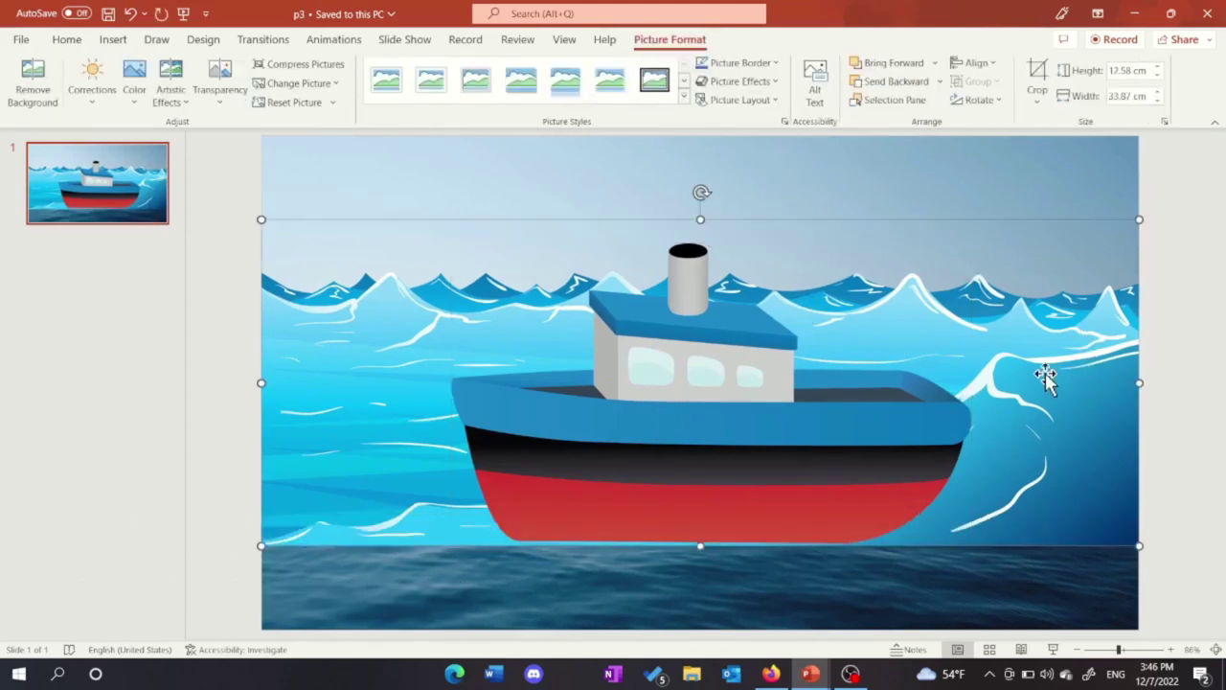
pyautogui.moveTo(1049, 382)
pyautogui.mouseDown()
pyautogui.moveTo(1071, 616)
pyautogui.moveTo(1032, 604)
pyautogui.moveTo(1002, 537)
pyautogui.mouseUp()
pyautogui.scroll(3, 987, 522)
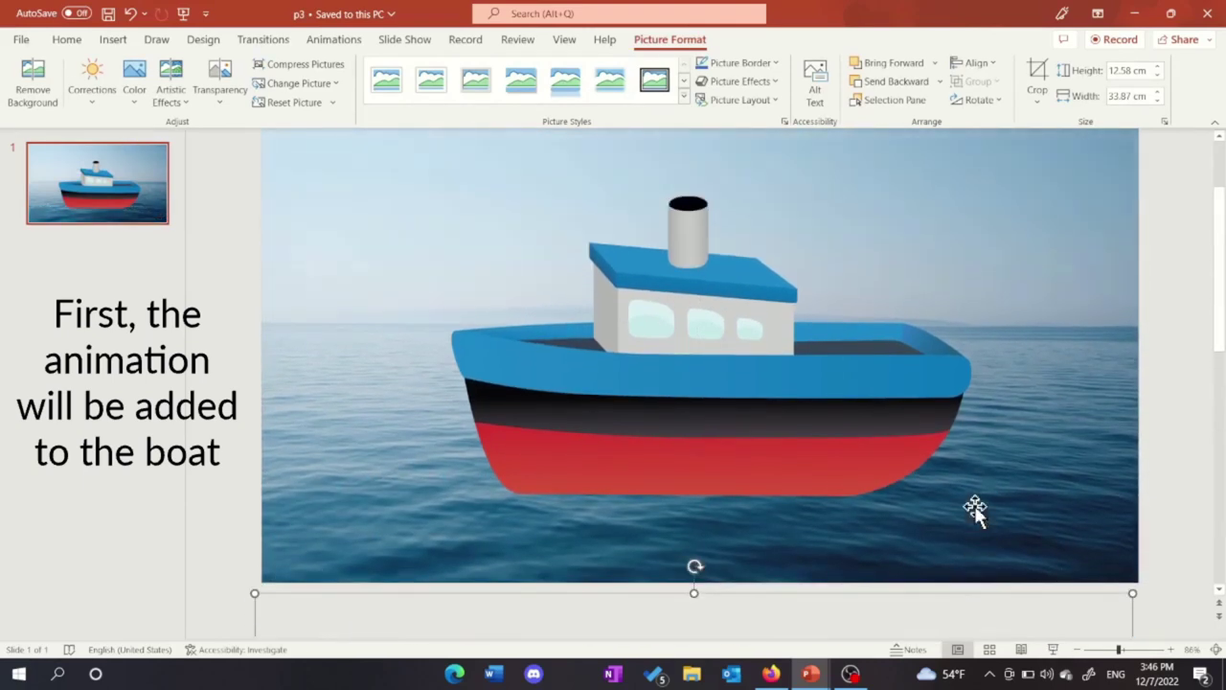
pyautogui.scroll(1, 948, 479)
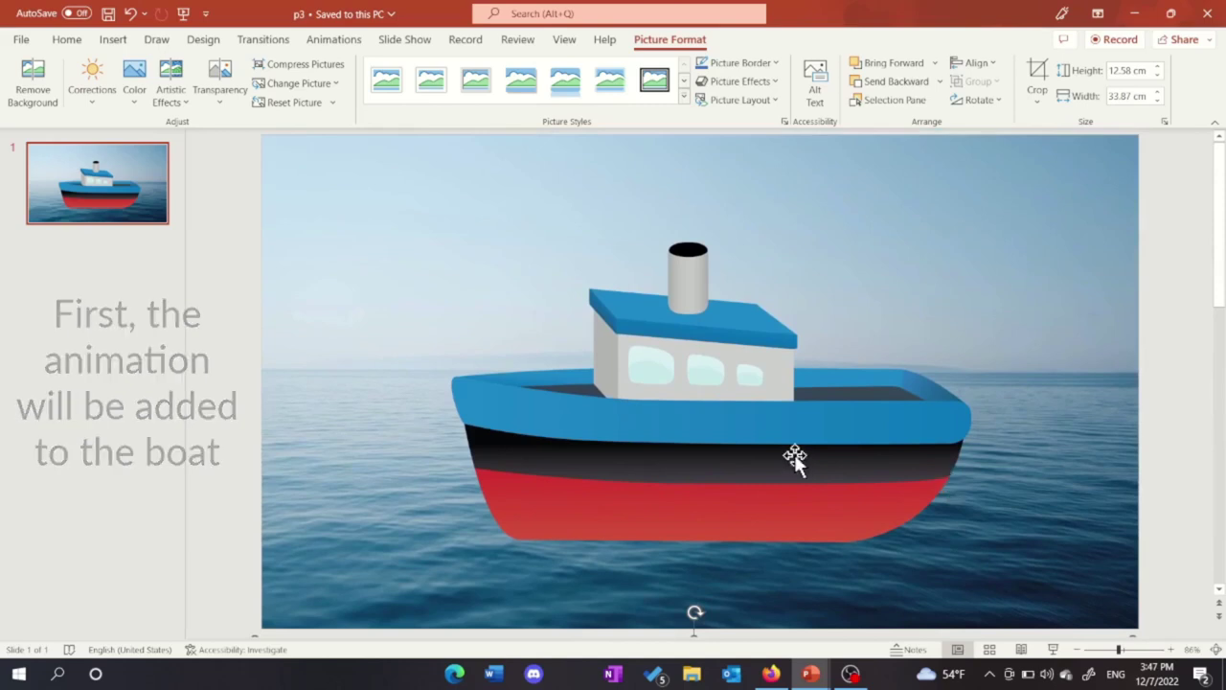
# Flip the boat horizontally, shrink it to 8.6 × 11.43 cm, and place it at the left edge
pyautogui.click(794, 460)
pyautogui.click(979, 99)
pyautogui.click(1000, 186)
pyautogui.moveTo(972, 241); pyautogui.dragTo(817, 332)
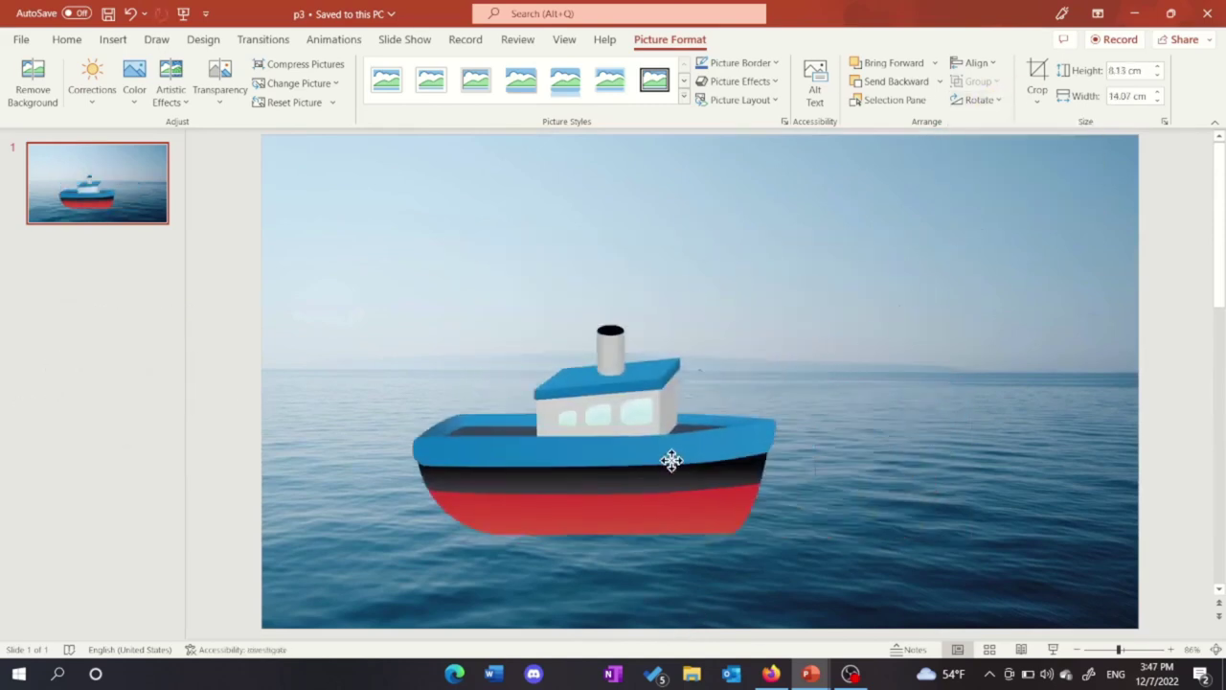
pyautogui.moveTo(671, 460); pyautogui.dragTo(507, 421)
pyautogui.moveTo(607, 289); pyautogui.dragTo(543, 326)
pyautogui.moveTo(419, 430); pyautogui.dragTo(438, 409)
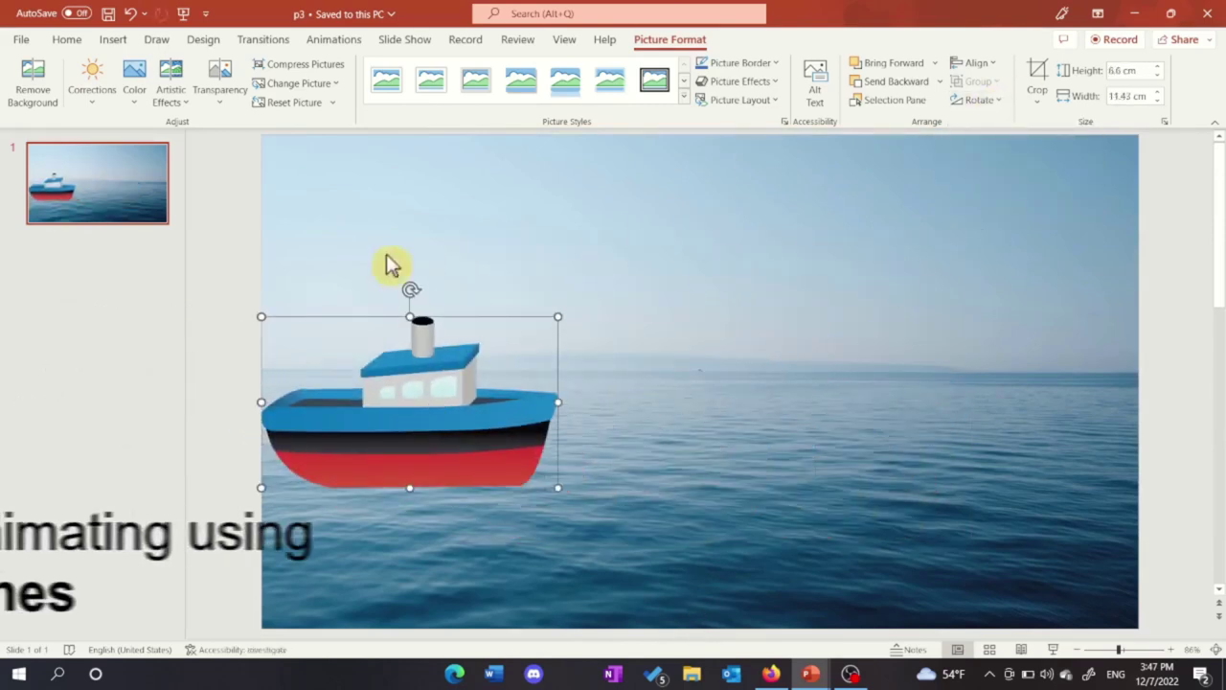
# Give the boat a Lines motion path ending at the right horizon
pyautogui.click(340, 43)
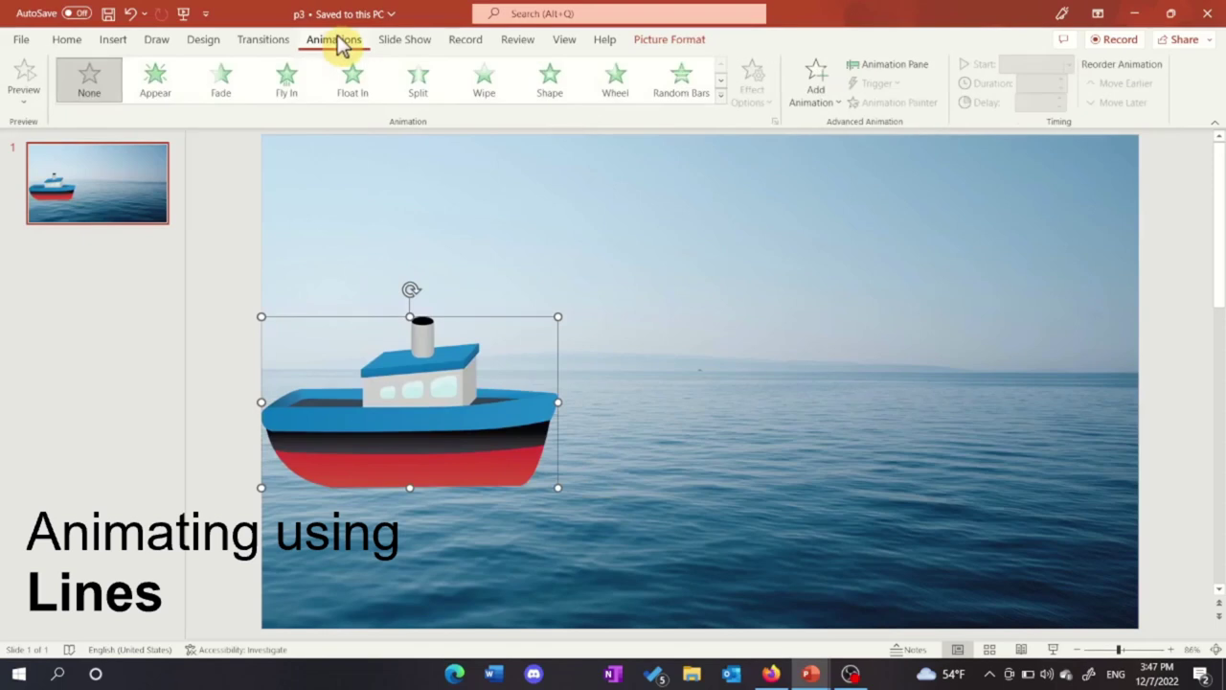
pyautogui.click(812, 91)
pyautogui.scroll(-3, 843, 388)
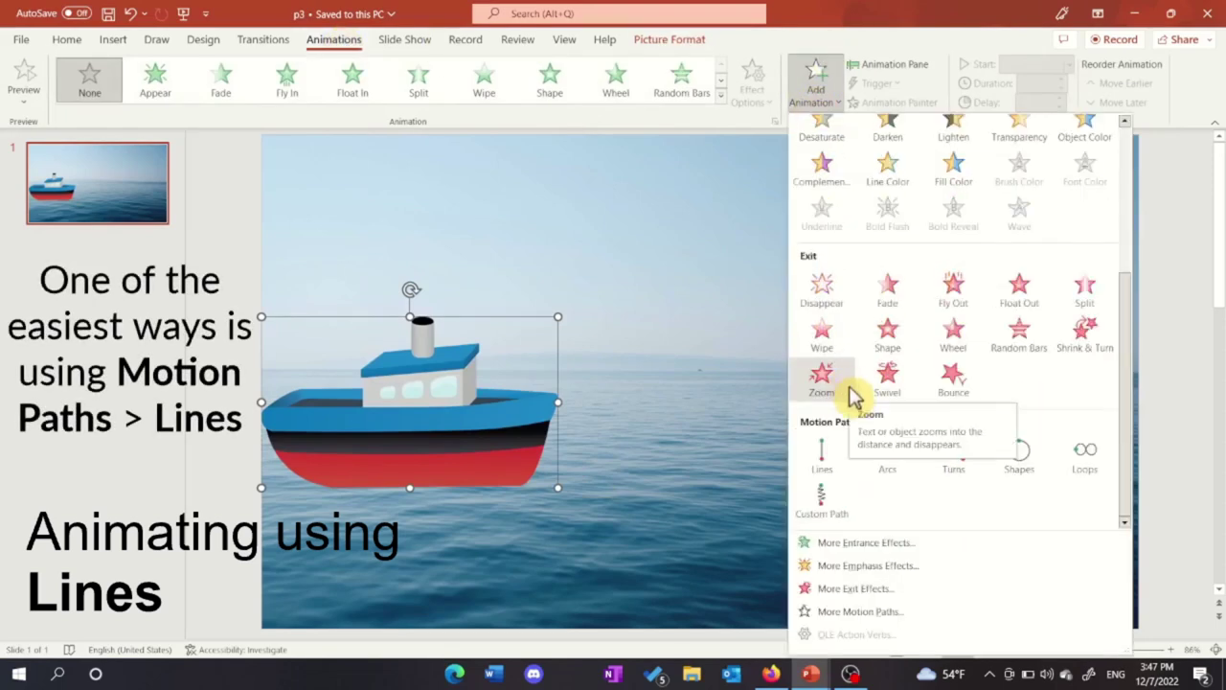
pyautogui.click(824, 460)
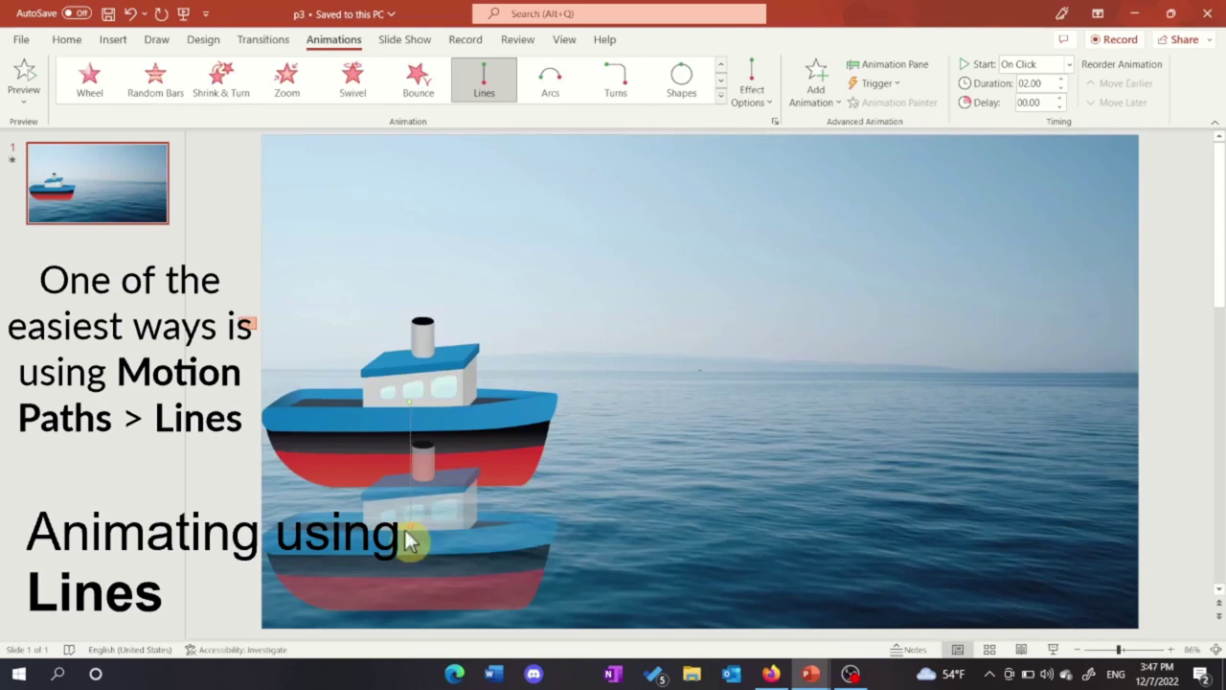
pyautogui.moveTo(409, 525)
pyautogui.mouseDown()
pyautogui.moveTo(953, 387)
pyautogui.moveTo(972, 396)
pyautogui.mouseUp()
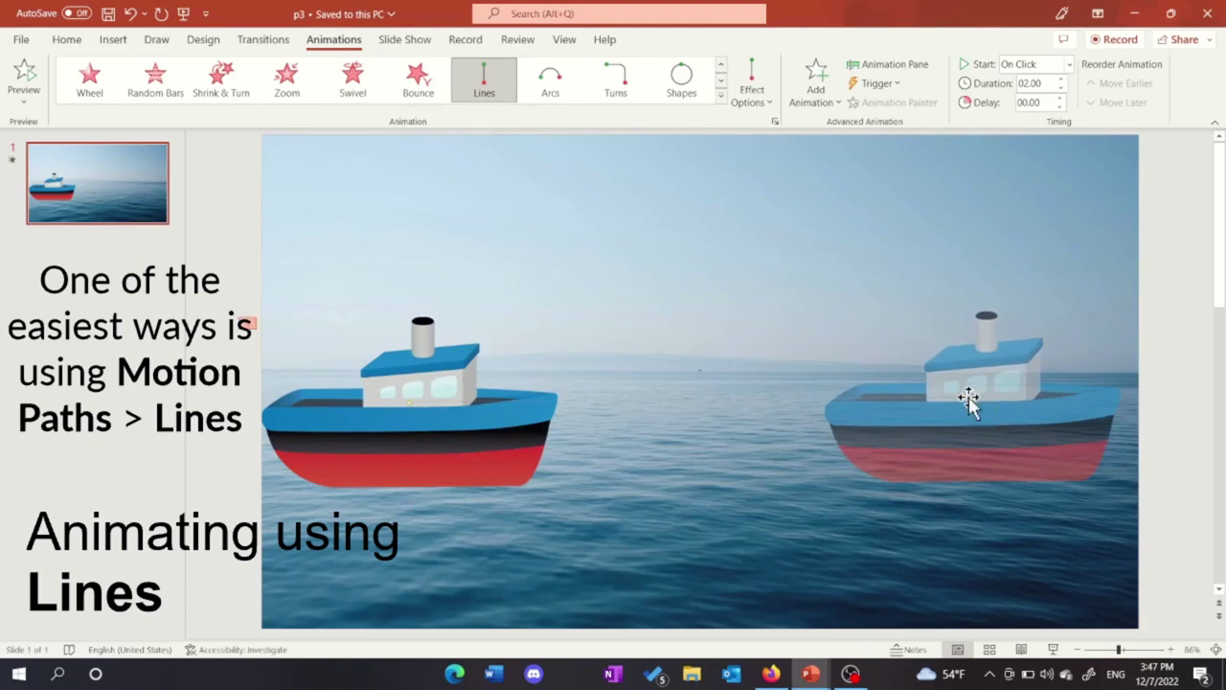
# Preview the boat's straight-line animation in a full-screen slide show
pyautogui.click(778, 268)
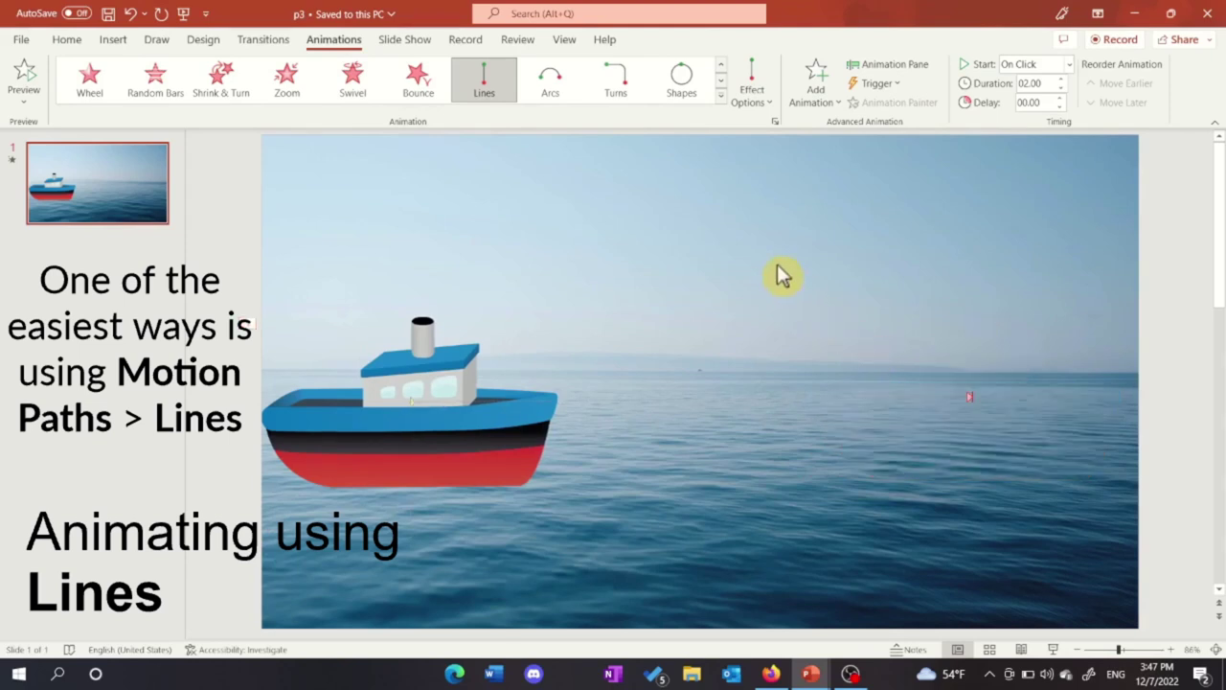
pyautogui.hotkey('shift', 'F5')
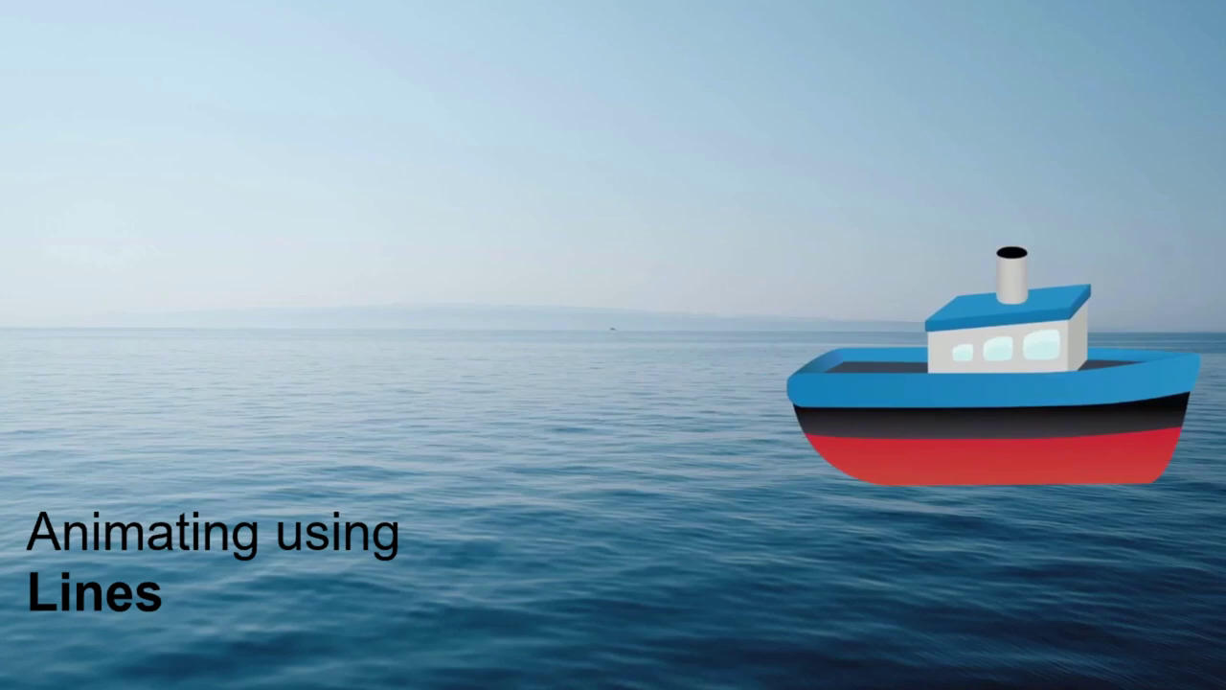
pyautogui.press('Escape')
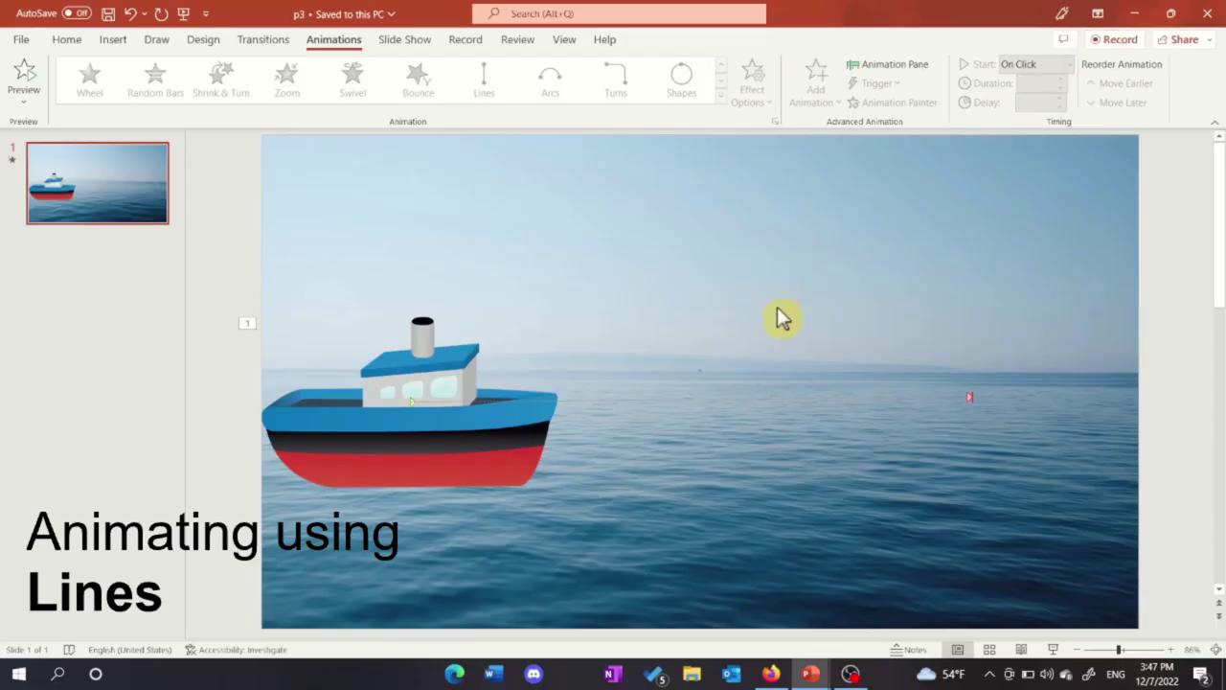
# Delete the straight-line path and move the boat off the slide's left edge
pyautogui.click(760, 402)
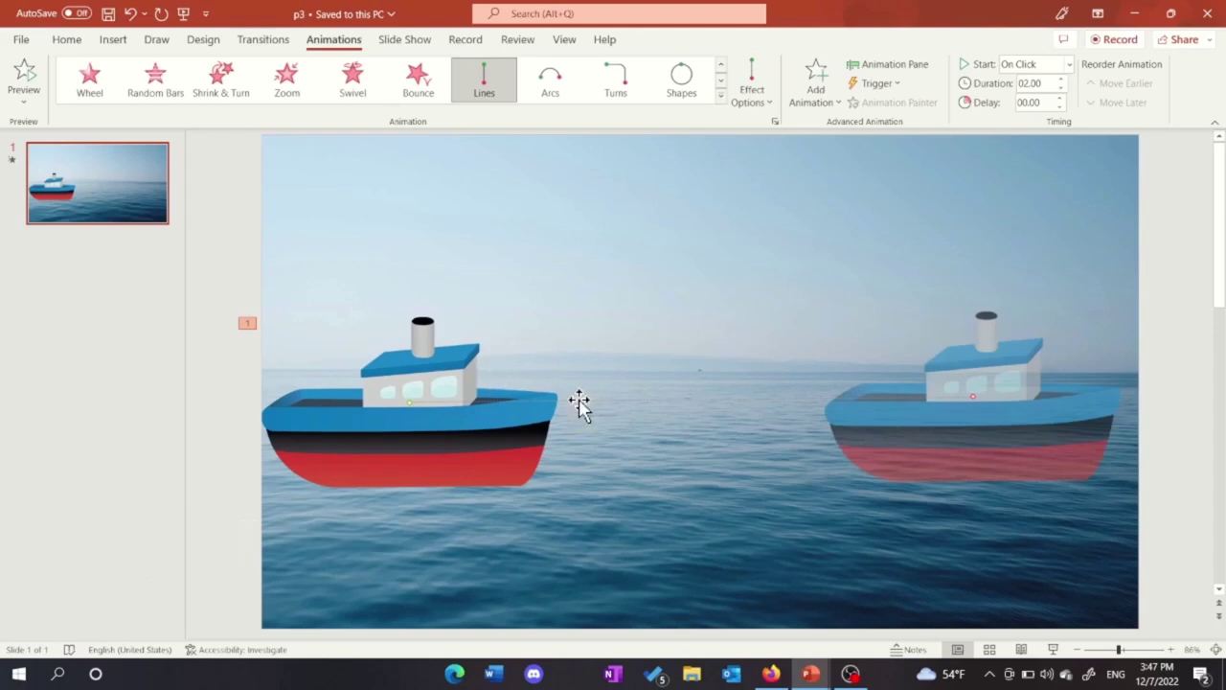
pyautogui.press('Delete')
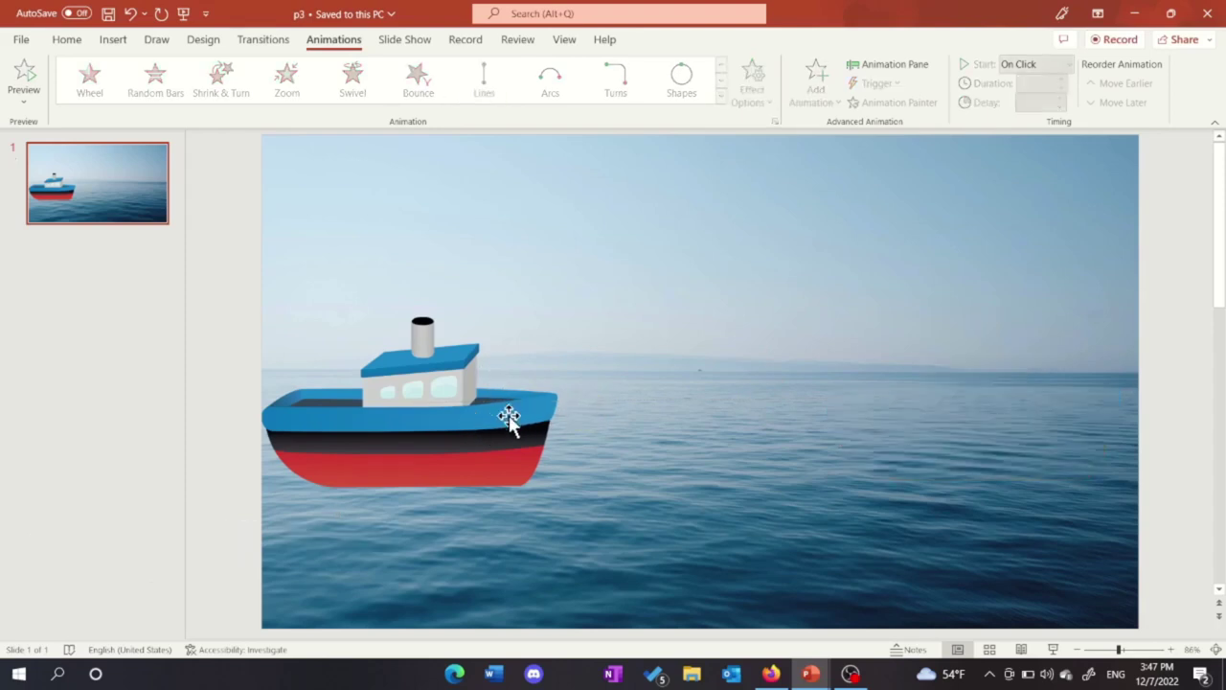
pyautogui.moveTo(508, 418)
pyautogui.mouseDown()
pyautogui.moveTo(294, 412)
pyautogui.moveTo(276, 395)
pyautogui.mouseUp()
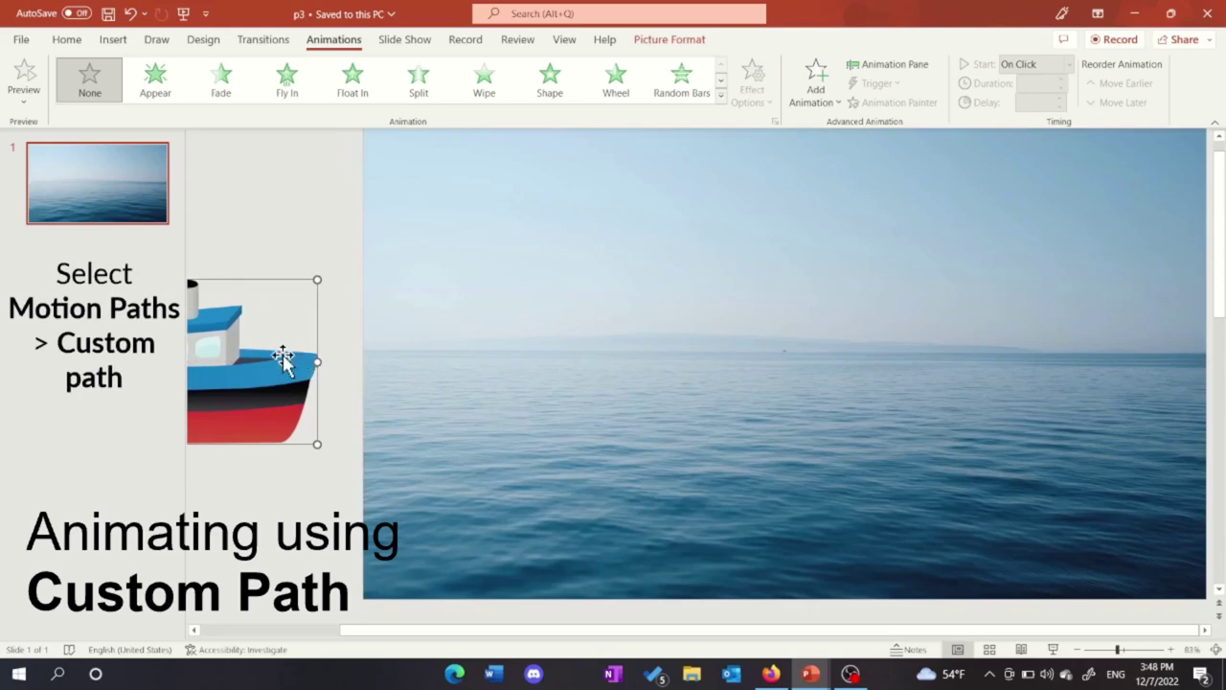
# Draw a Custom Path zigzag for the boat across the sea and preview it full screen
pyautogui.click(816, 84)
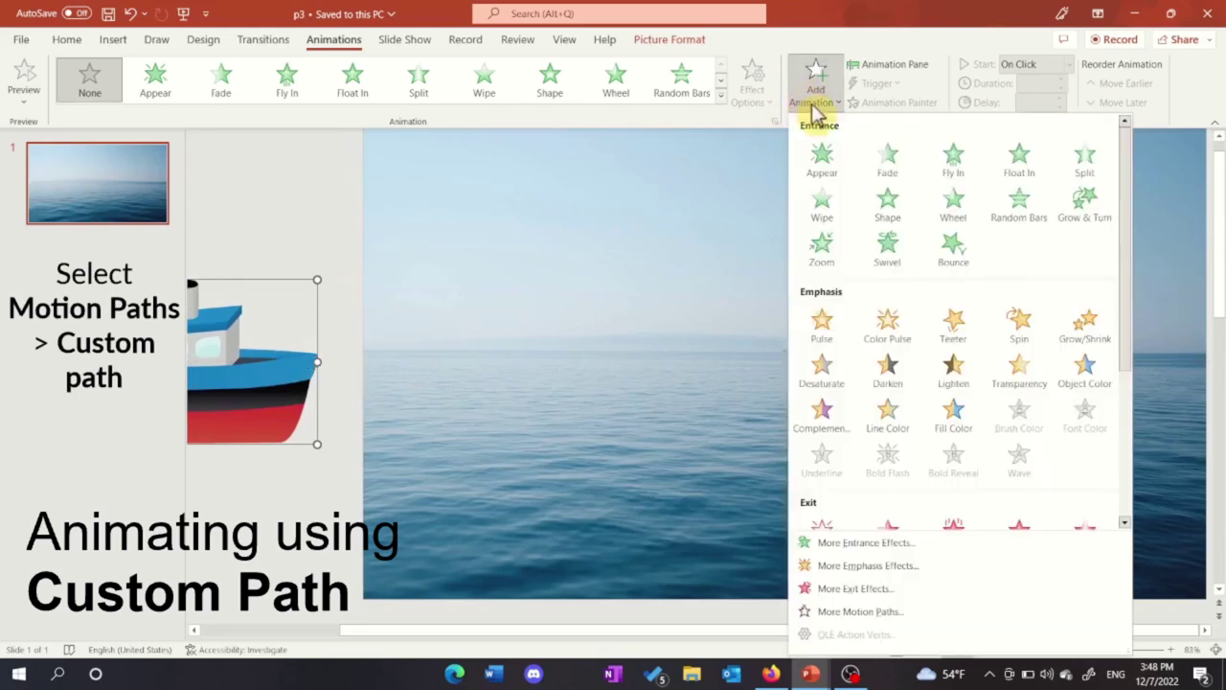
pyautogui.scroll(-5, 948, 326)
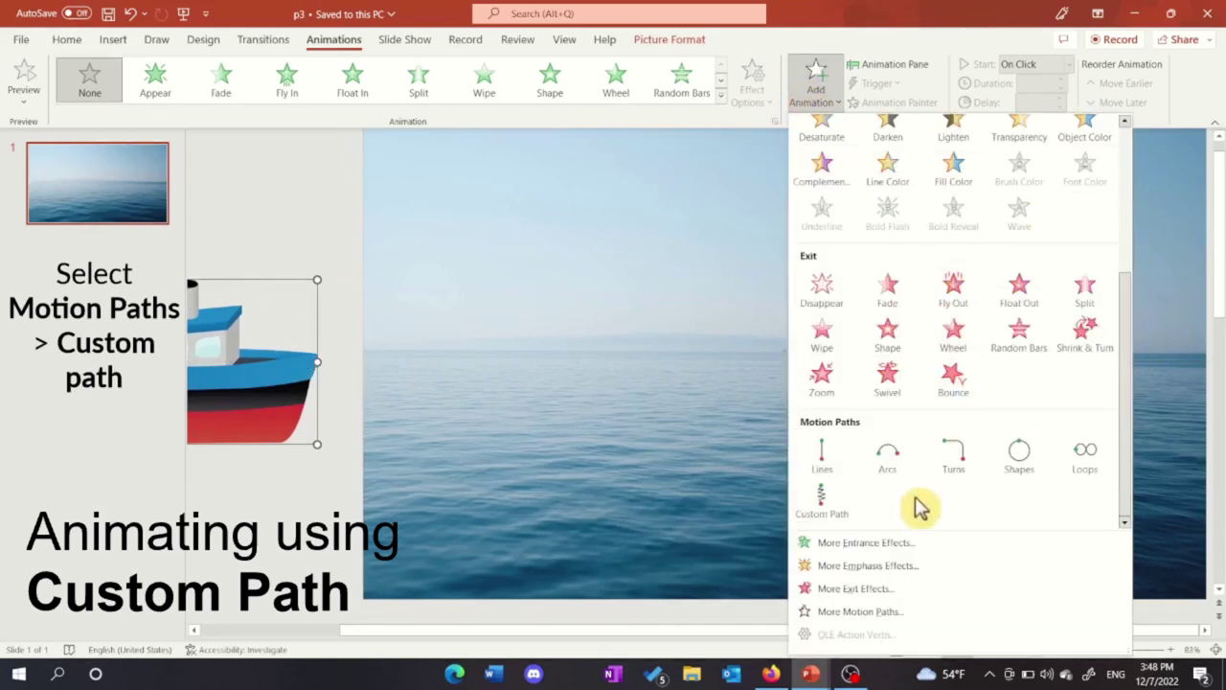
pyautogui.click(821, 498)
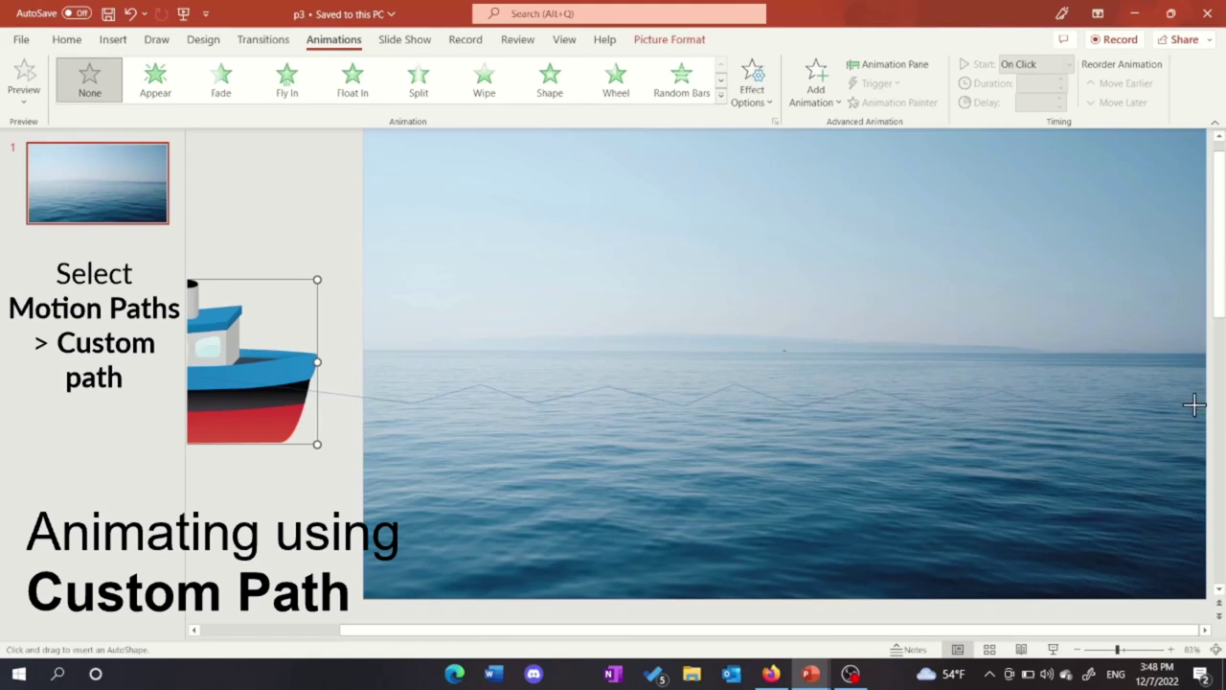
pyautogui.doubleClick(1194, 404)
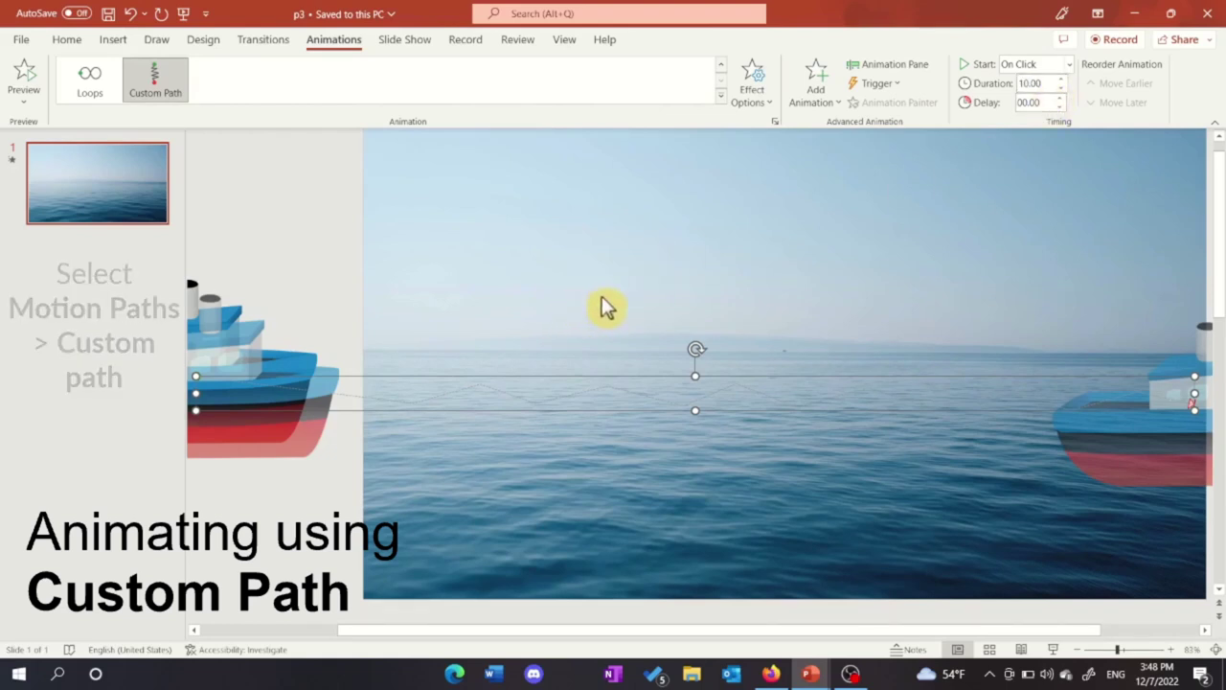
pyautogui.press('F5')
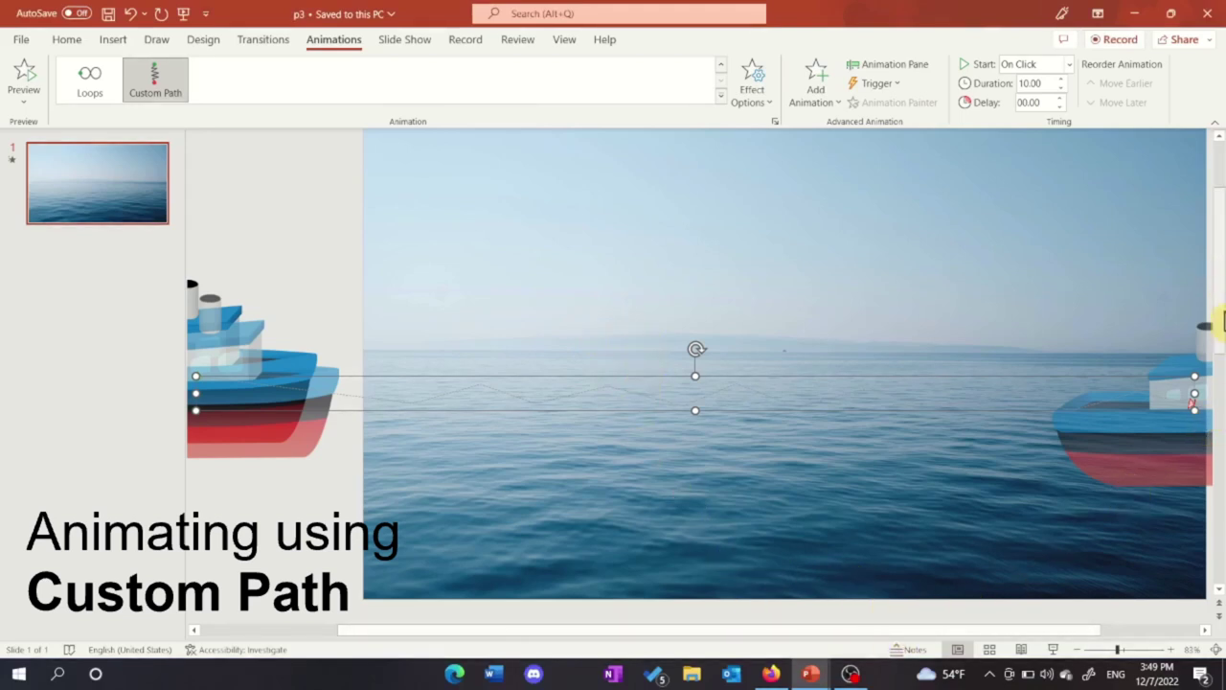
pyautogui.scroll(-3, 1221, 321)
# Bring the waves picture up onto the slide and stretch it across the lower half
pyautogui.moveTo(796, 616)
pyautogui.mouseDown()
pyautogui.moveTo(802, 339)
pyautogui.moveTo(846, 339)
pyautogui.mouseUp()
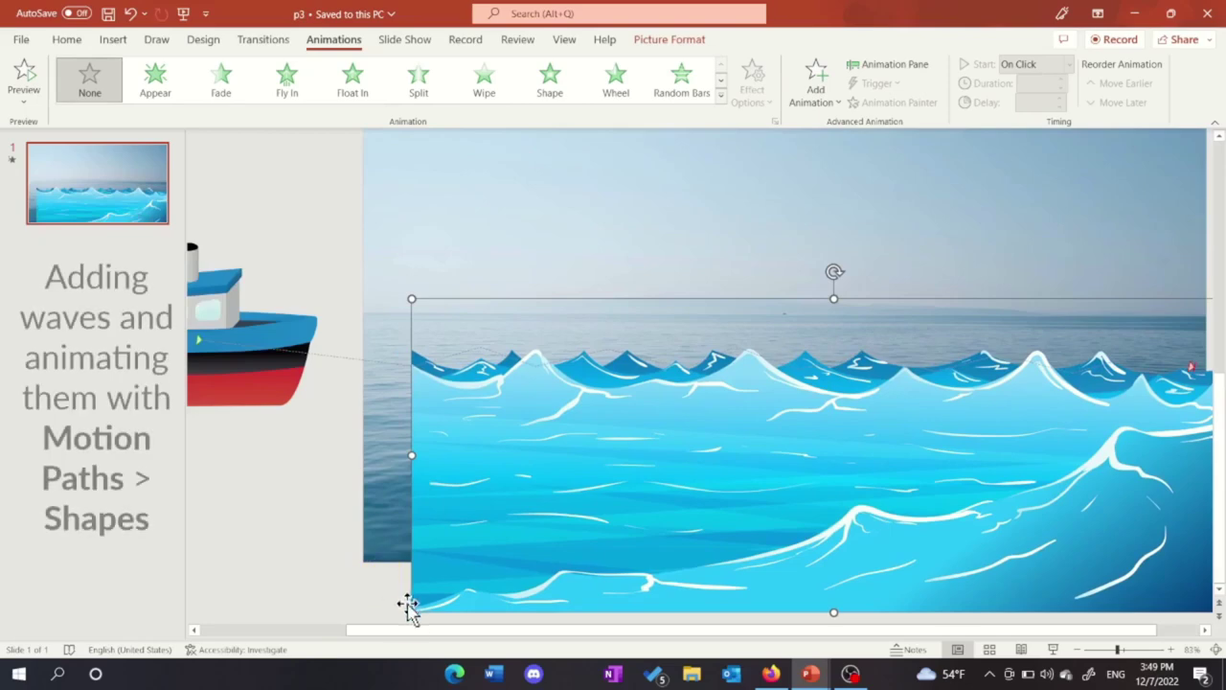
pyautogui.moveTo(410, 613)
pyautogui.mouseDown()
pyautogui.moveTo(356, 641)
pyautogui.moveTo(350, 661)
pyautogui.mouseUp()
pyautogui.moveTo(323, 478)
pyautogui.mouseDown()
pyautogui.moveTo(202, 472)
pyautogui.moveTo(221, 472)
pyautogui.mouseUp()
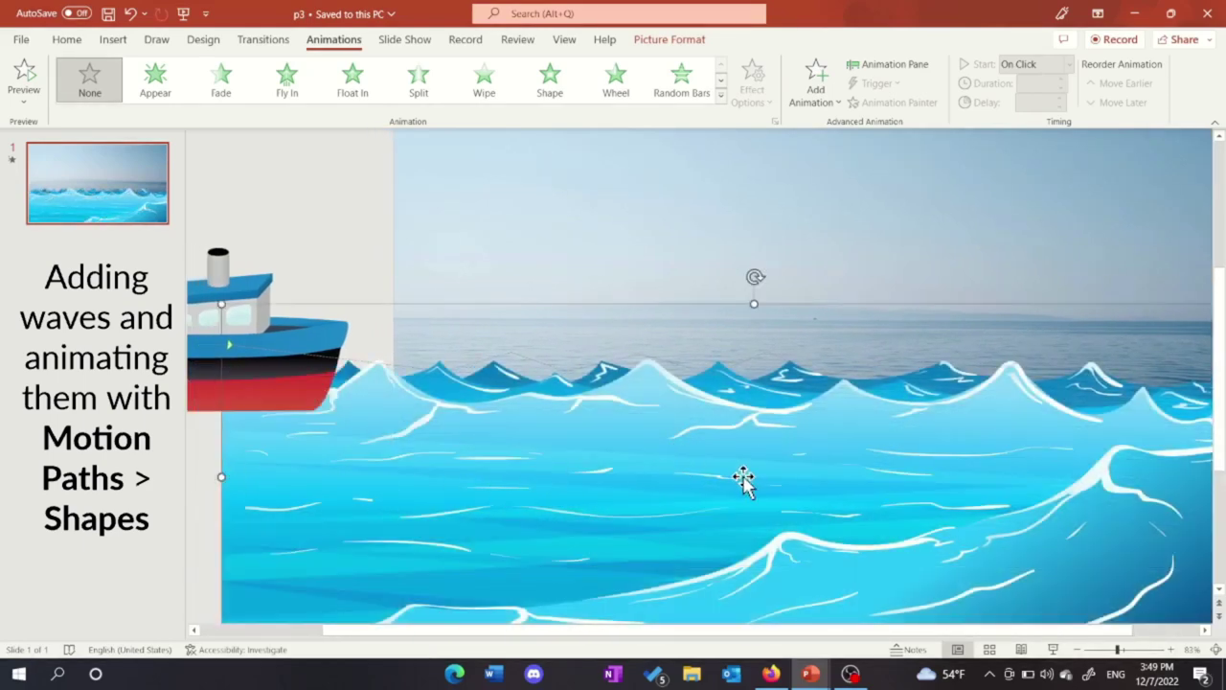
pyautogui.moveTo(743, 478)
pyautogui.mouseDown()
pyautogui.moveTo(742, 460)
pyautogui.moveTo(781, 486)
pyautogui.moveTo(789, 512)
pyautogui.moveTo(802, 493)
pyautogui.moveTo(806, 515)
pyautogui.mouseUp()
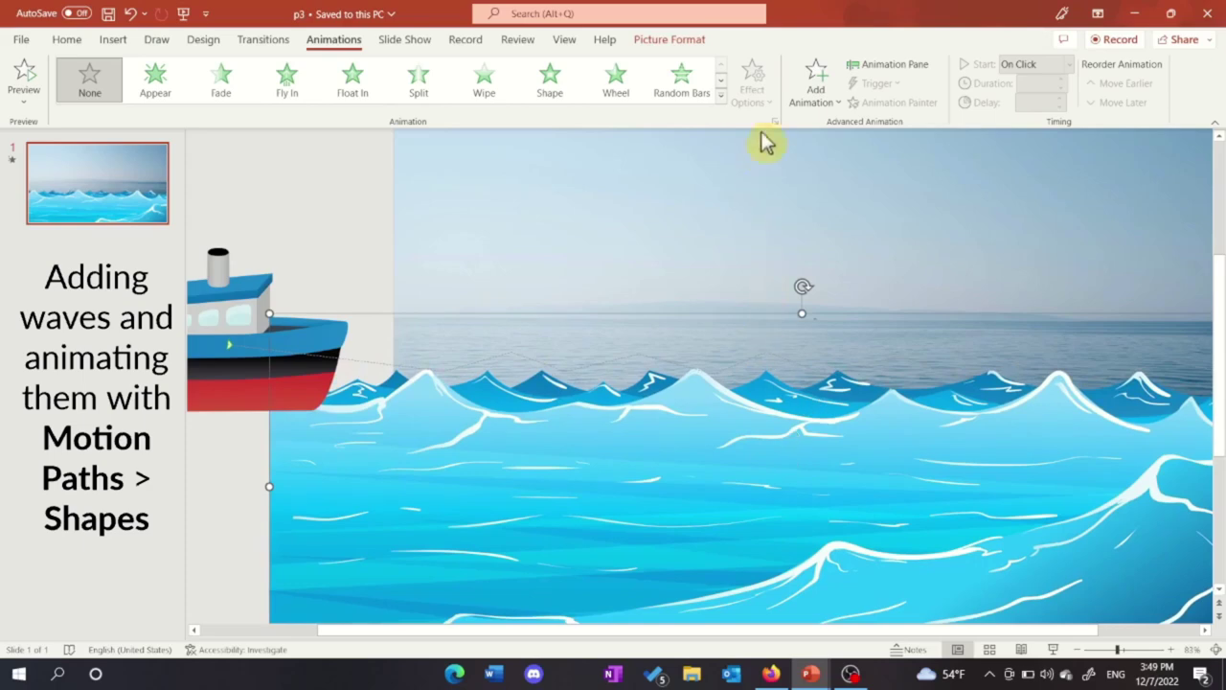
# Add a Shapes circle motion path to the waves, flatten it, and set duration to 10.00
pyautogui.click(832, 100)
pyautogui.scroll(-5, 1026, 383)
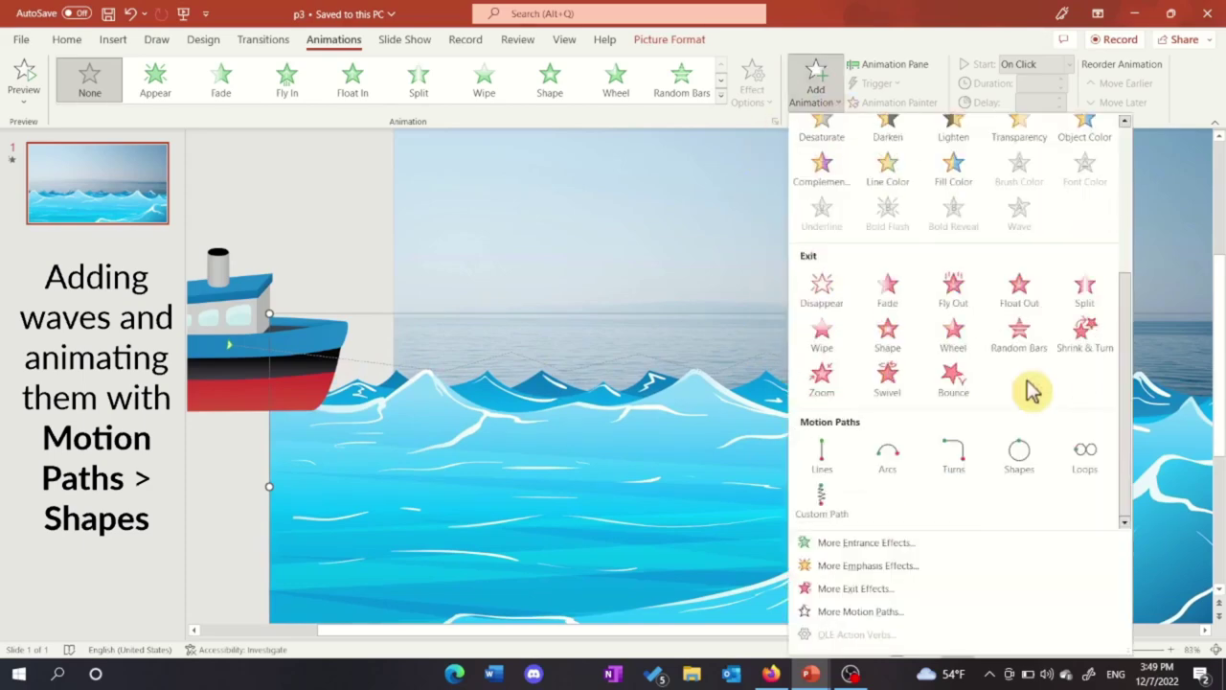
pyautogui.click(1024, 460)
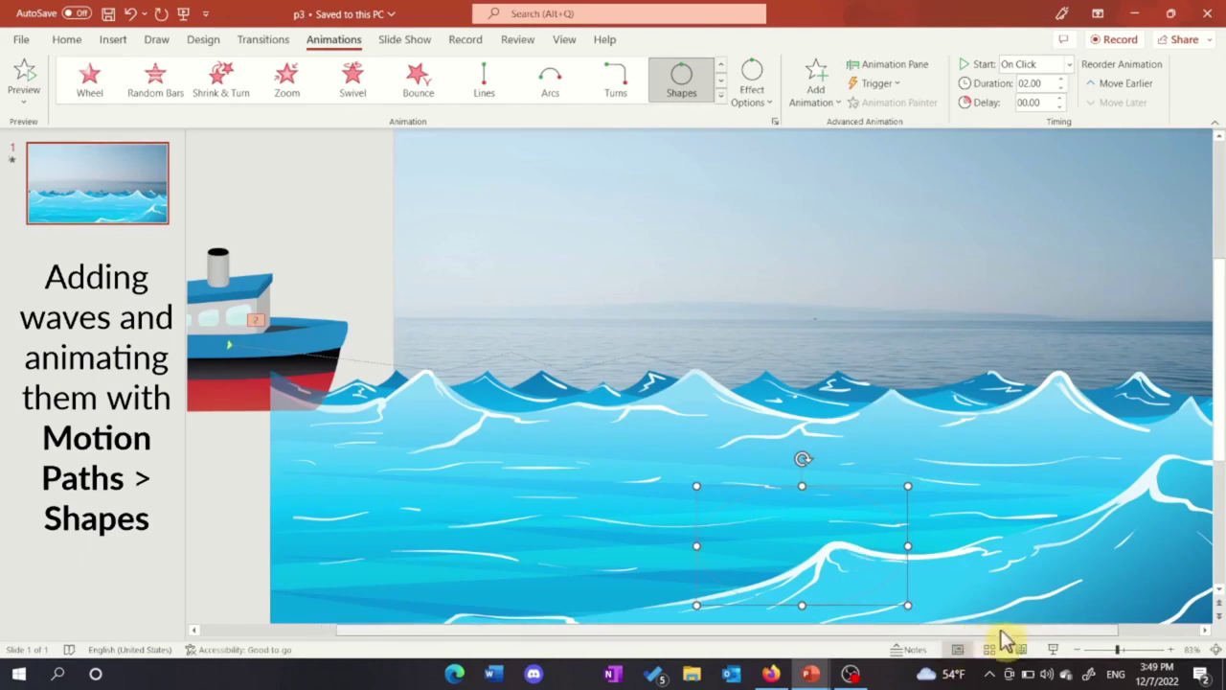
pyautogui.moveTo(981, 635); pyautogui.dragTo(1023, 636)
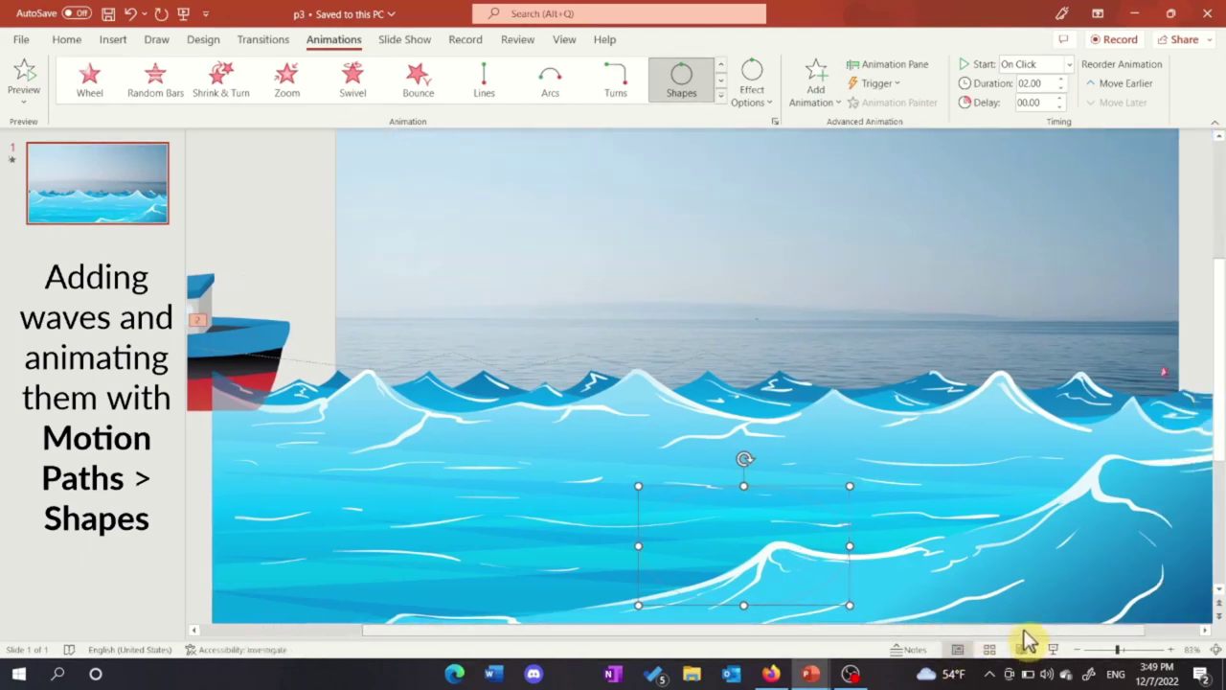
pyautogui.moveTo(1019, 636); pyautogui.dragTo(1035, 638)
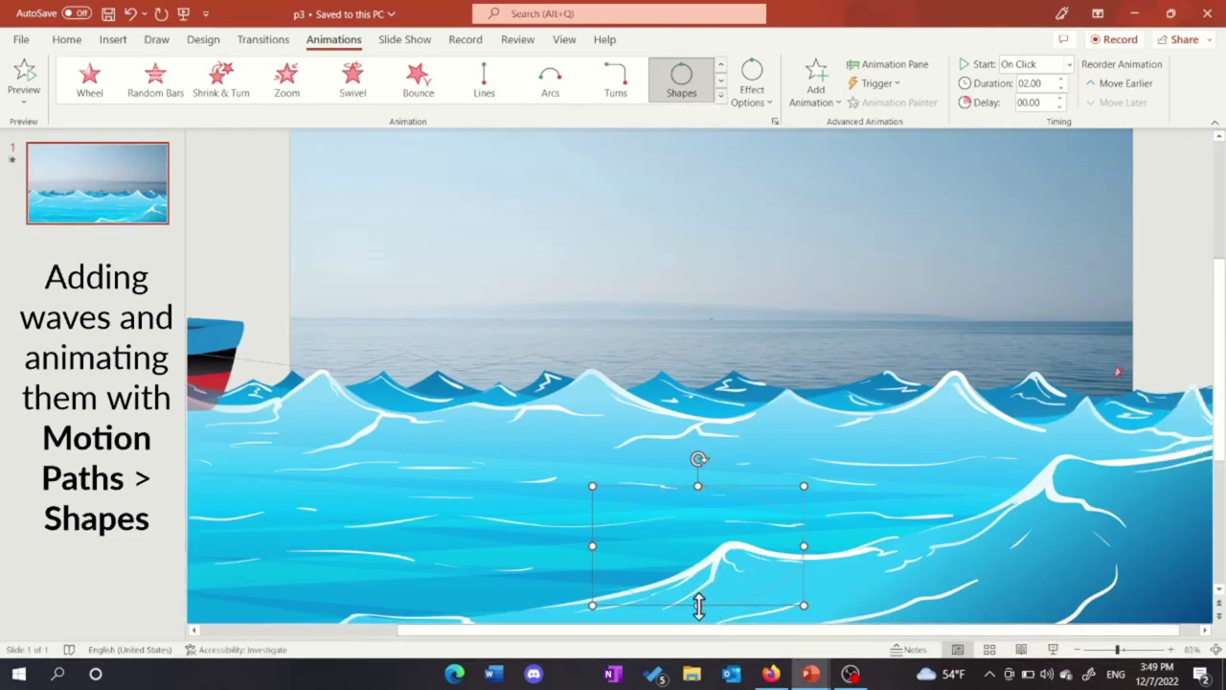
pyautogui.click(700, 606)
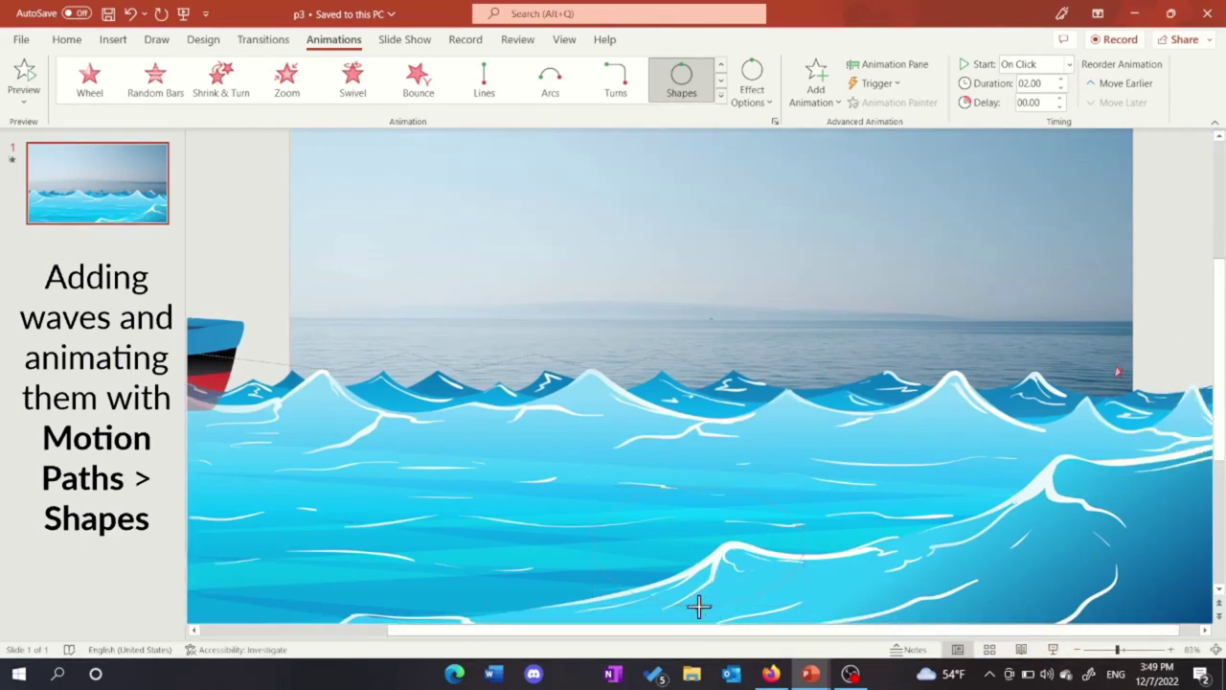
pyautogui.click(709, 541)
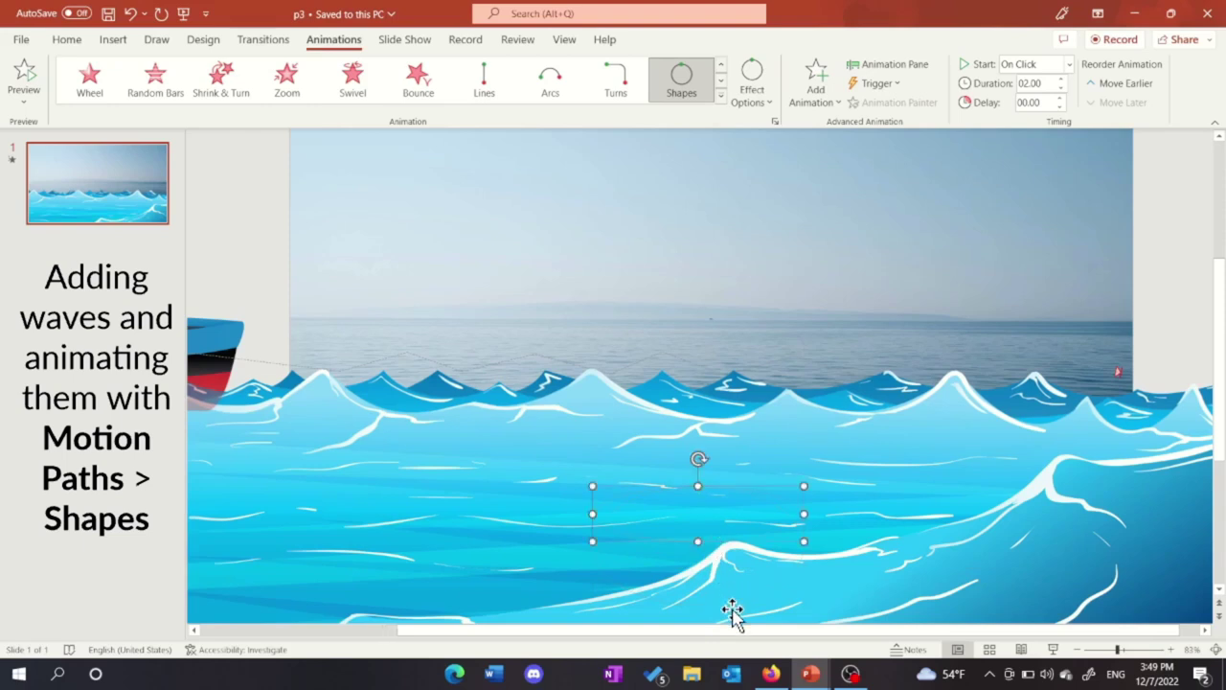
pyautogui.click(1048, 85)
pyautogui.write('10')
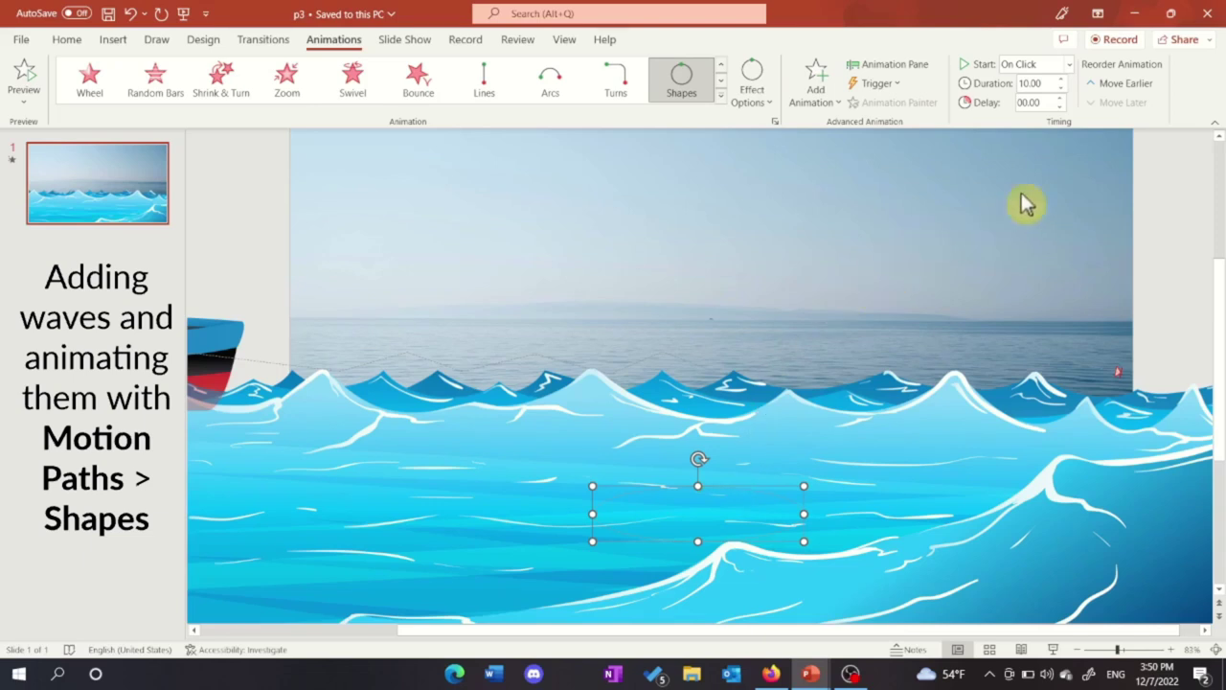
# Set the waves' animation to start With Previous and preview the slide full screen
pyautogui.click(1072, 64)
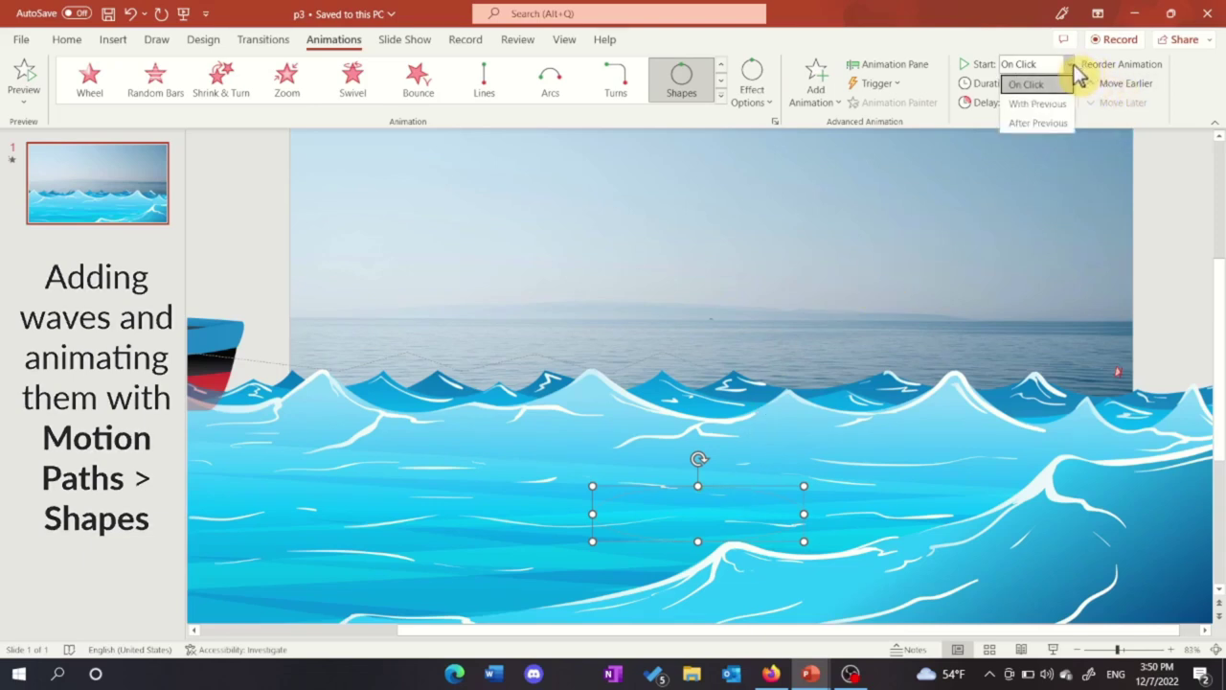
pyautogui.click(1035, 103)
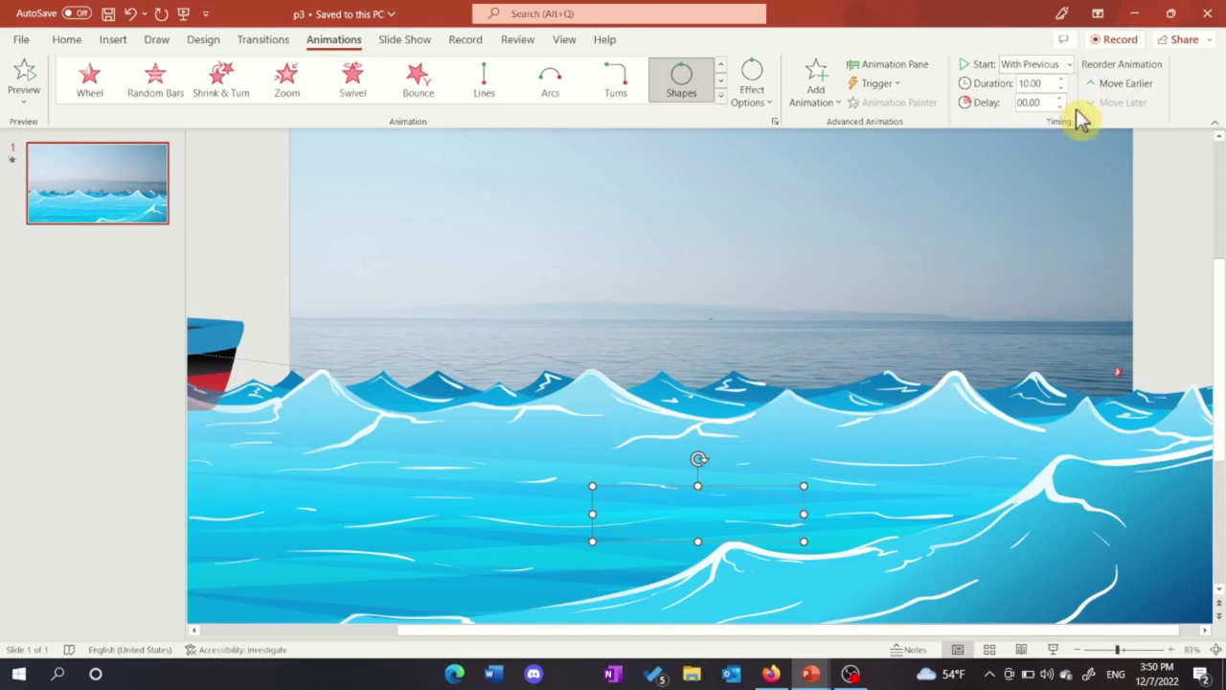
pyautogui.press('Escape')
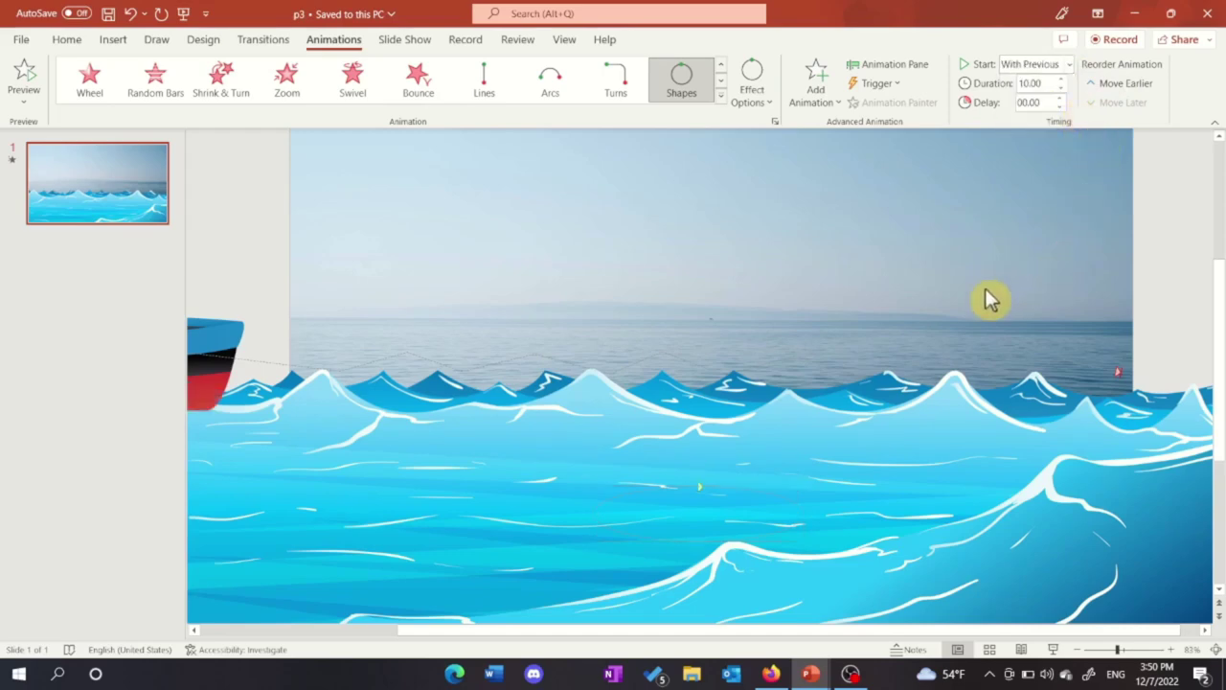
pyautogui.press('F5')
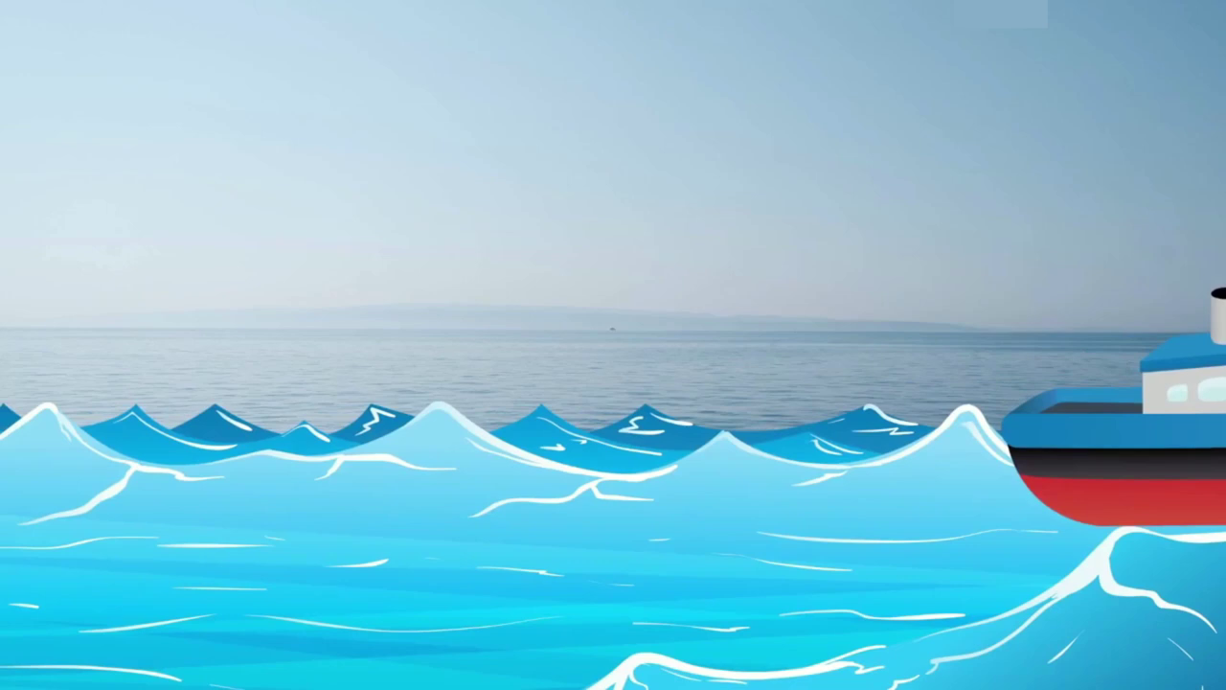
pyautogui.press('Escape')
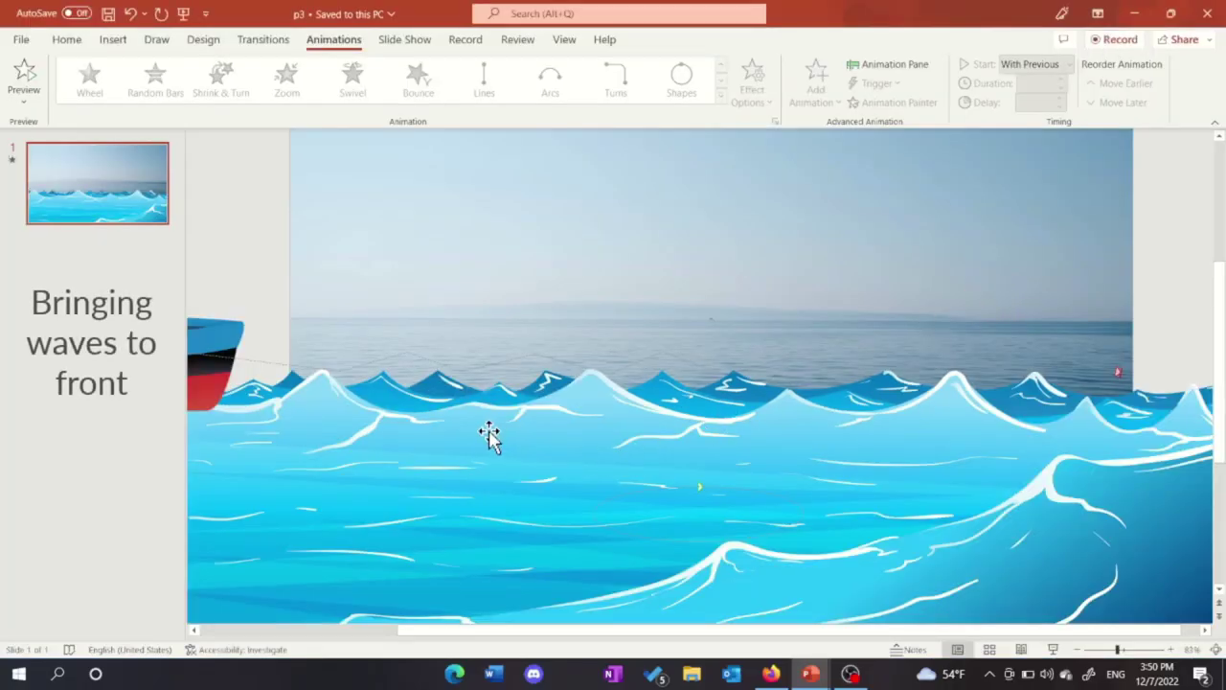
# Bring the wave picture in front of the boat, check it in the show, then select the boat
pyautogui.click(489, 436)
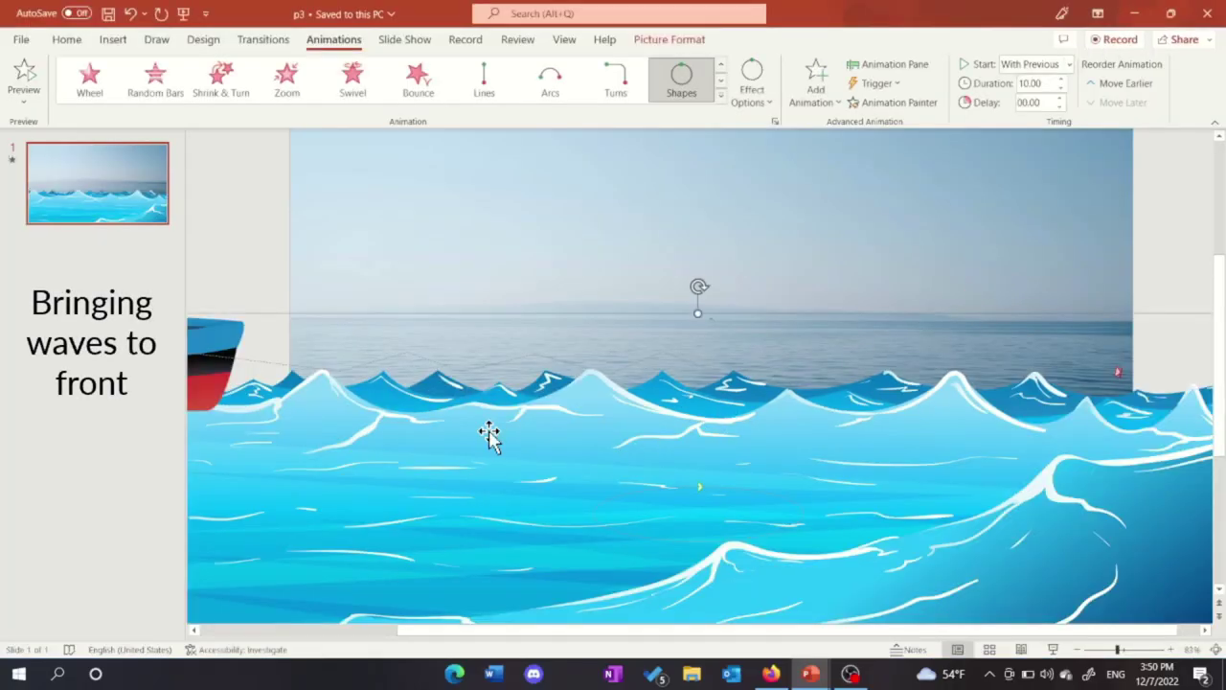
pyautogui.rightClick(489, 436)
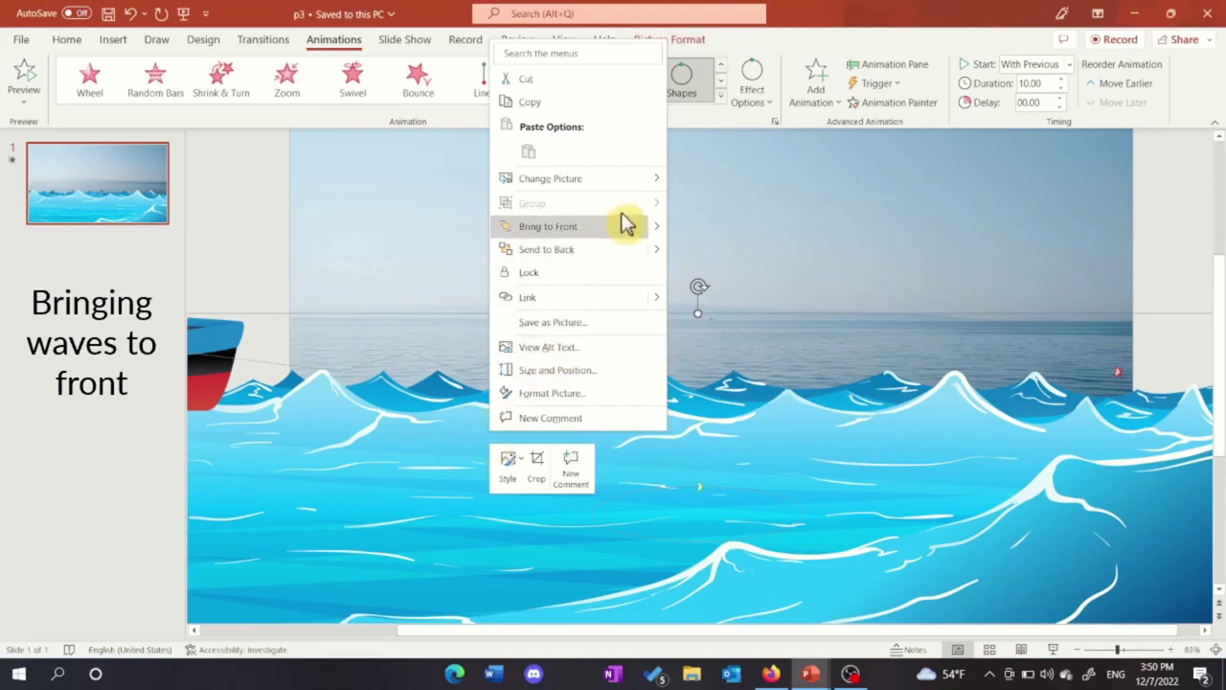
pyautogui.moveTo(575, 226)
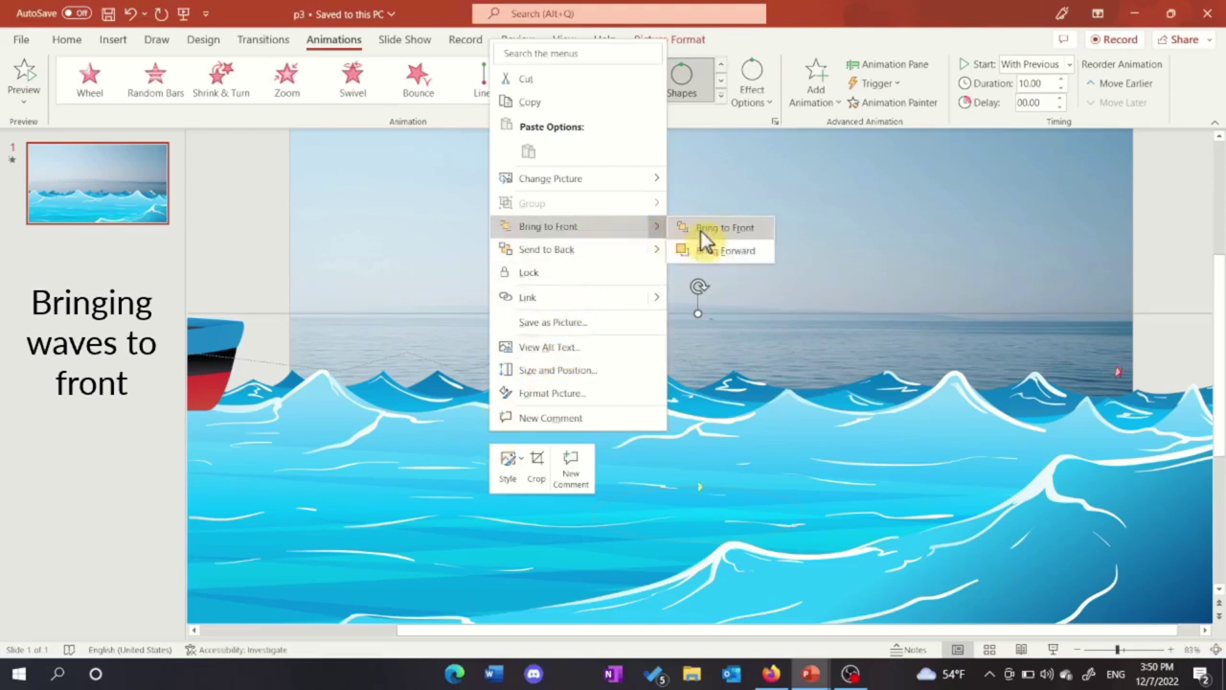
pyautogui.click(702, 232)
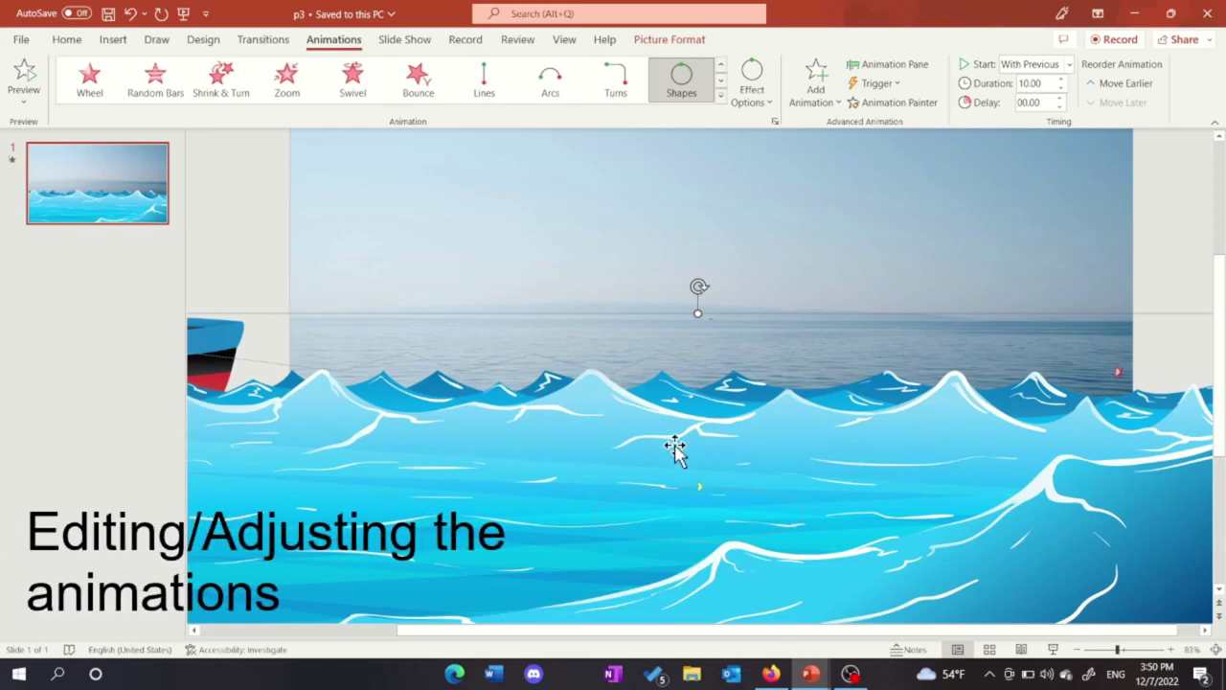
pyautogui.press('F5')
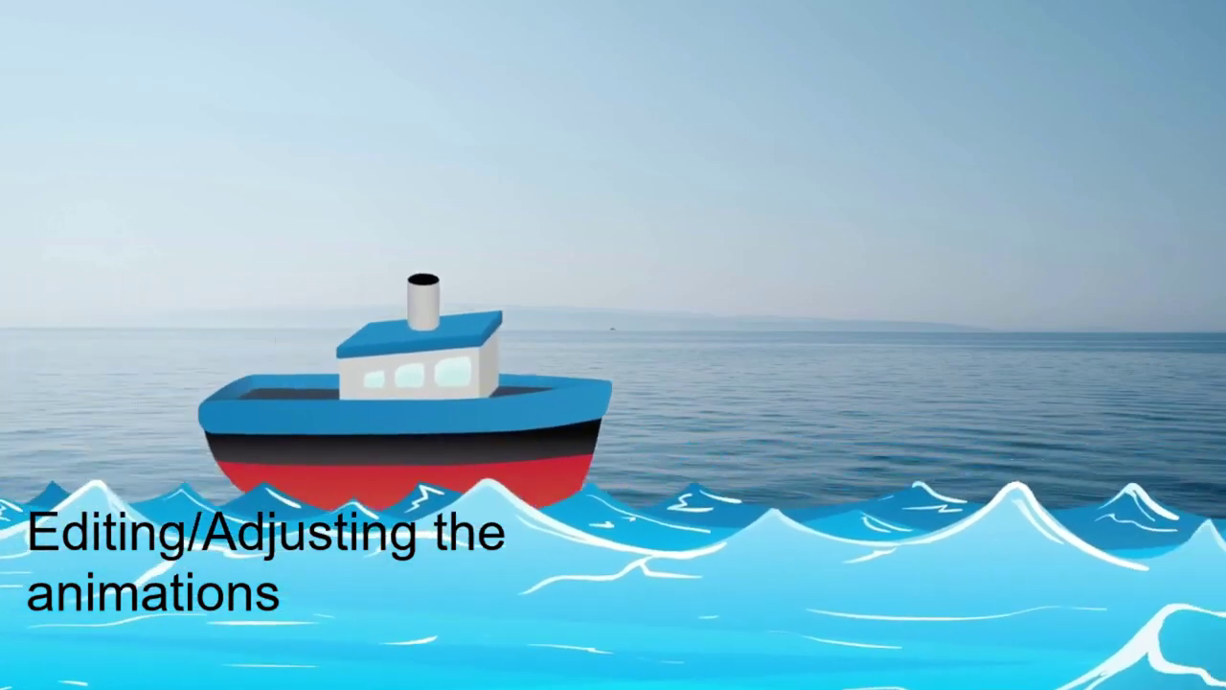
pyautogui.press('Escape')
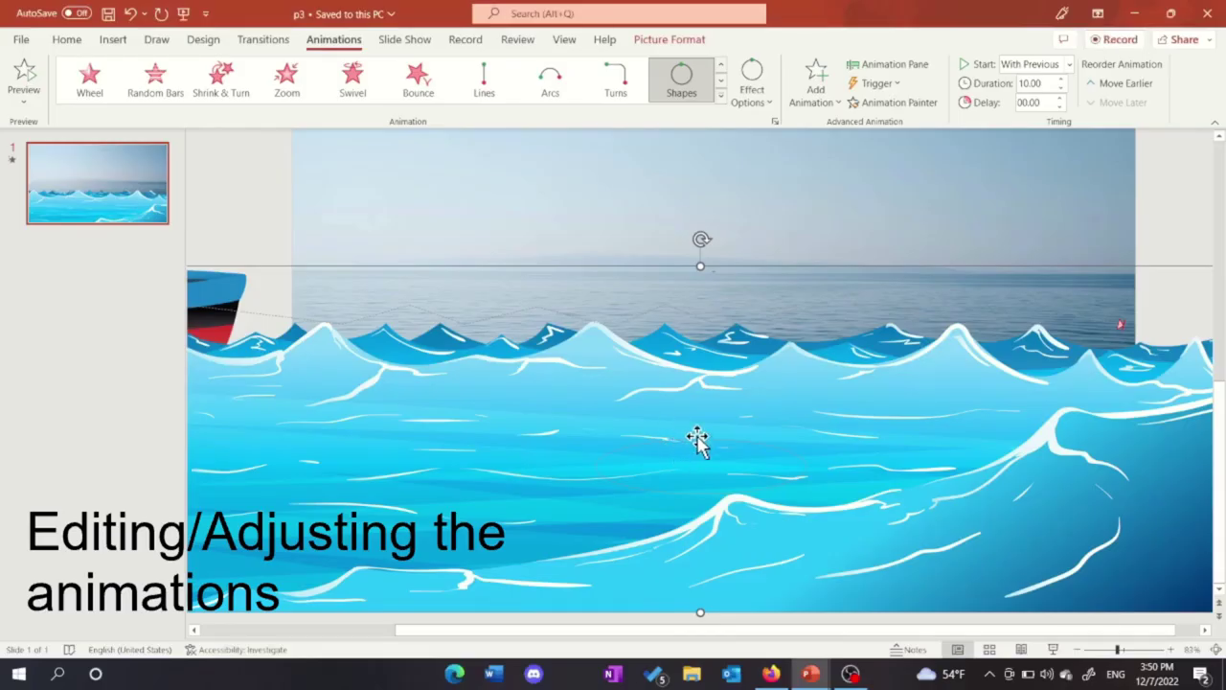
pyautogui.click(702, 436)
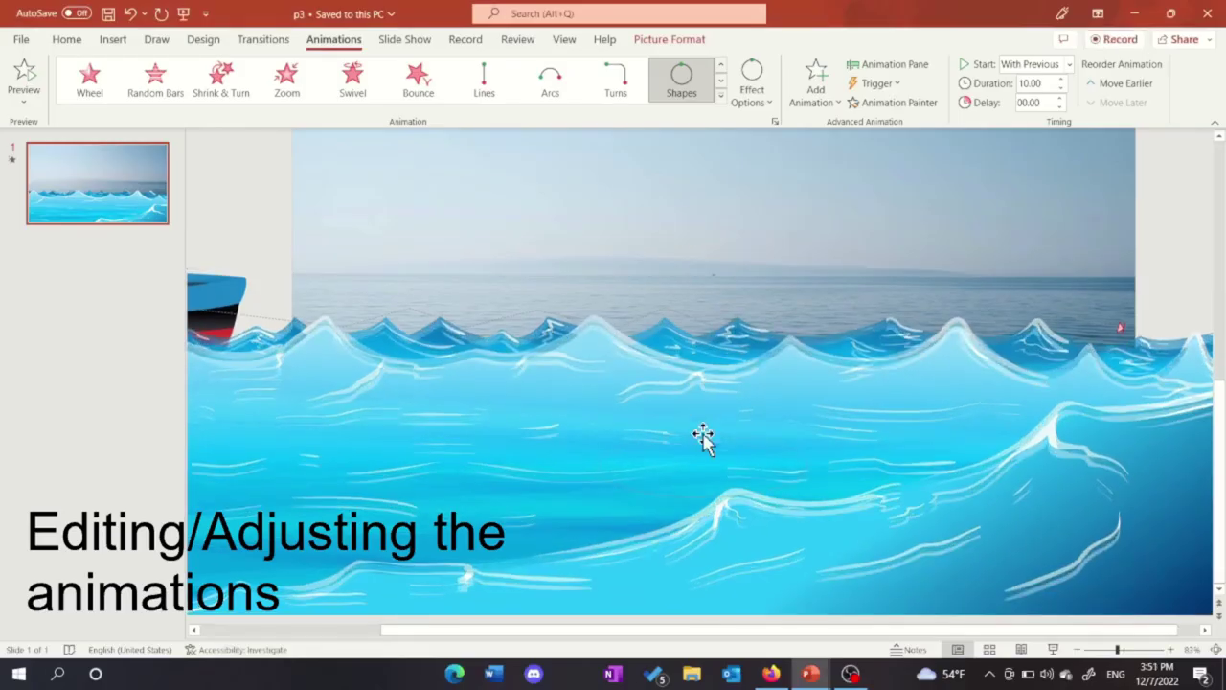
pyautogui.click(703, 436)
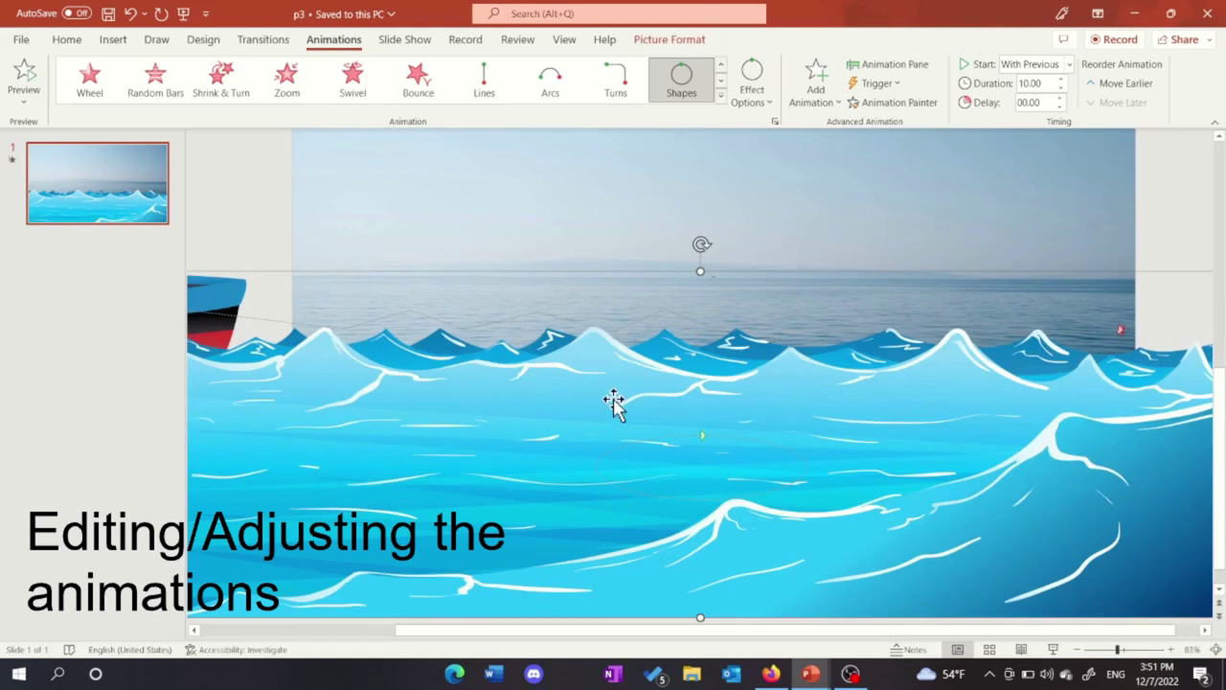
pyautogui.click(267, 323)
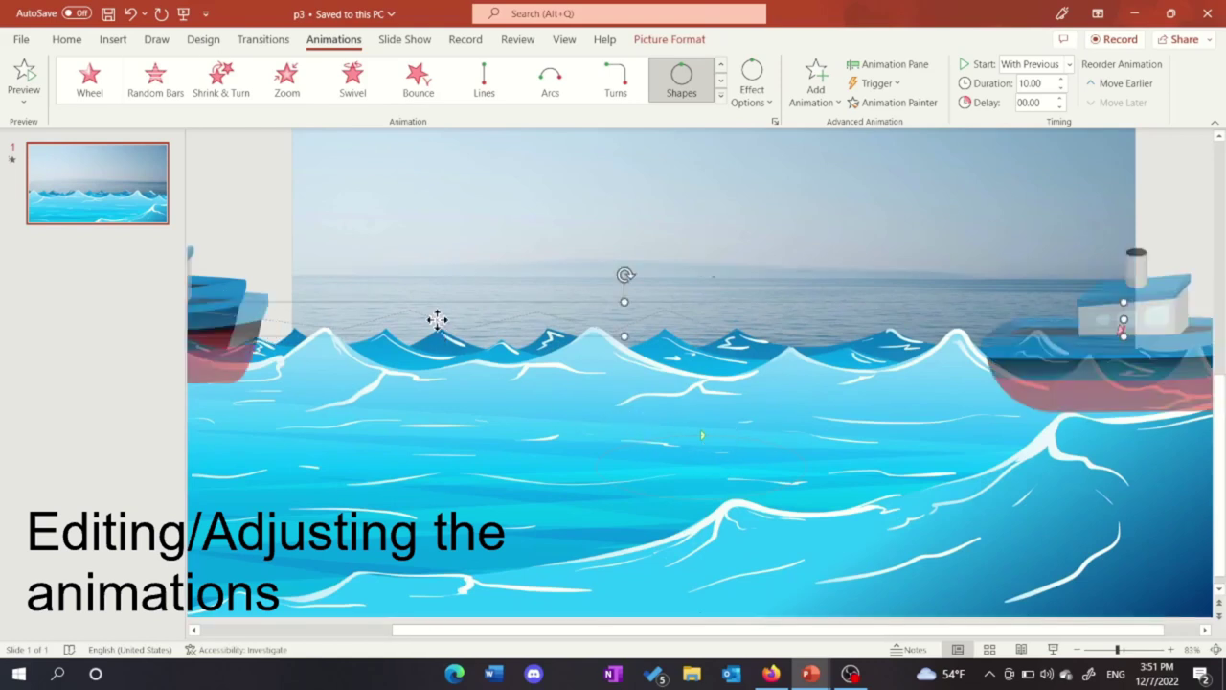
# Edit the boat's path points, shifting the zigzag up-left and raising its end point, then preview
pyautogui.click(750, 96)
pyautogui.click(805, 402)
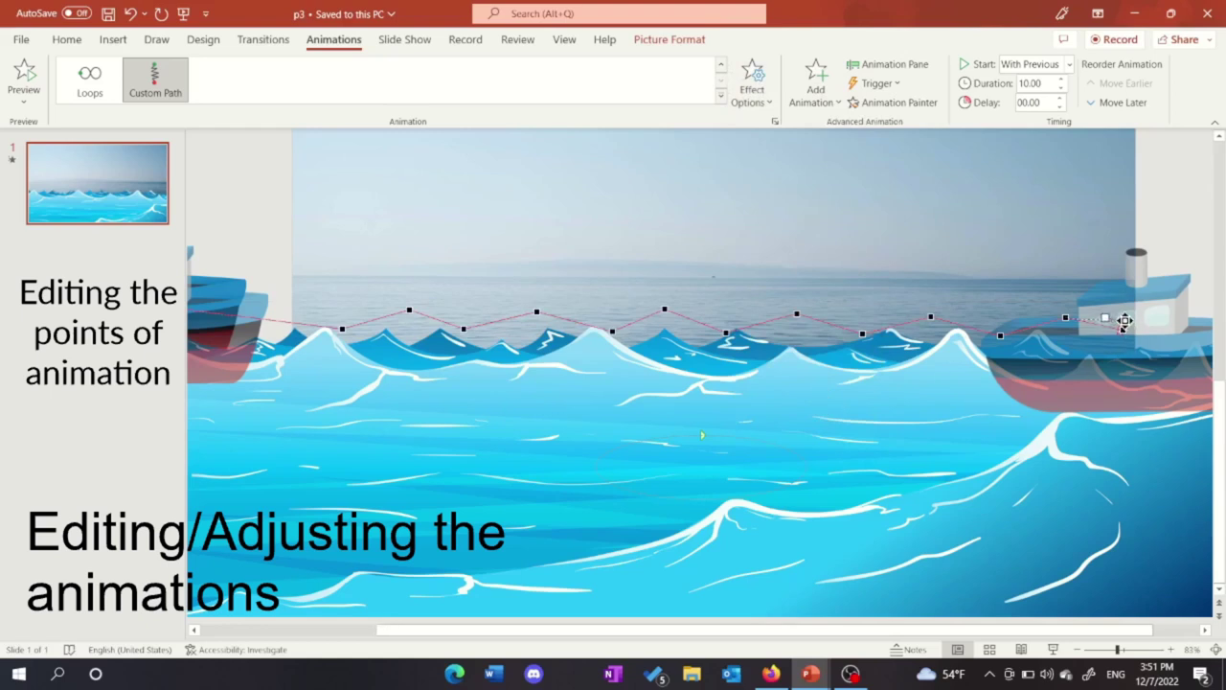
pyautogui.moveTo(1125, 320); pyautogui.dragTo(1104, 305)
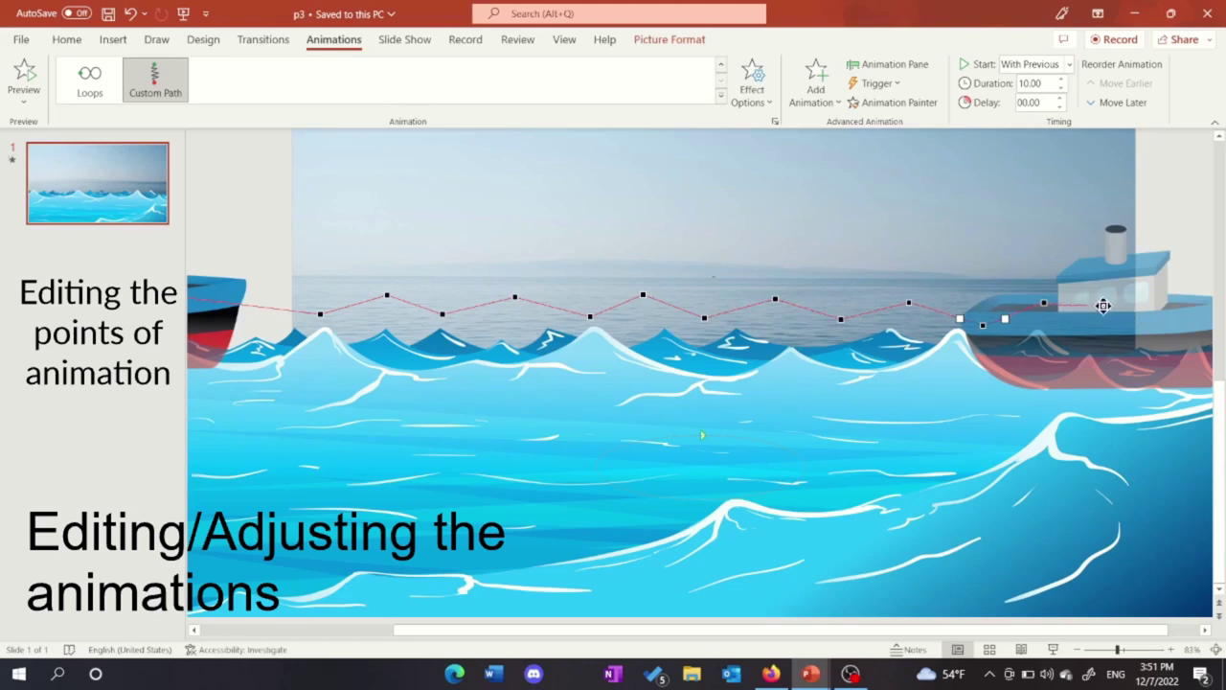
pyautogui.moveTo(1106, 296); pyautogui.dragTo(1106, 298)
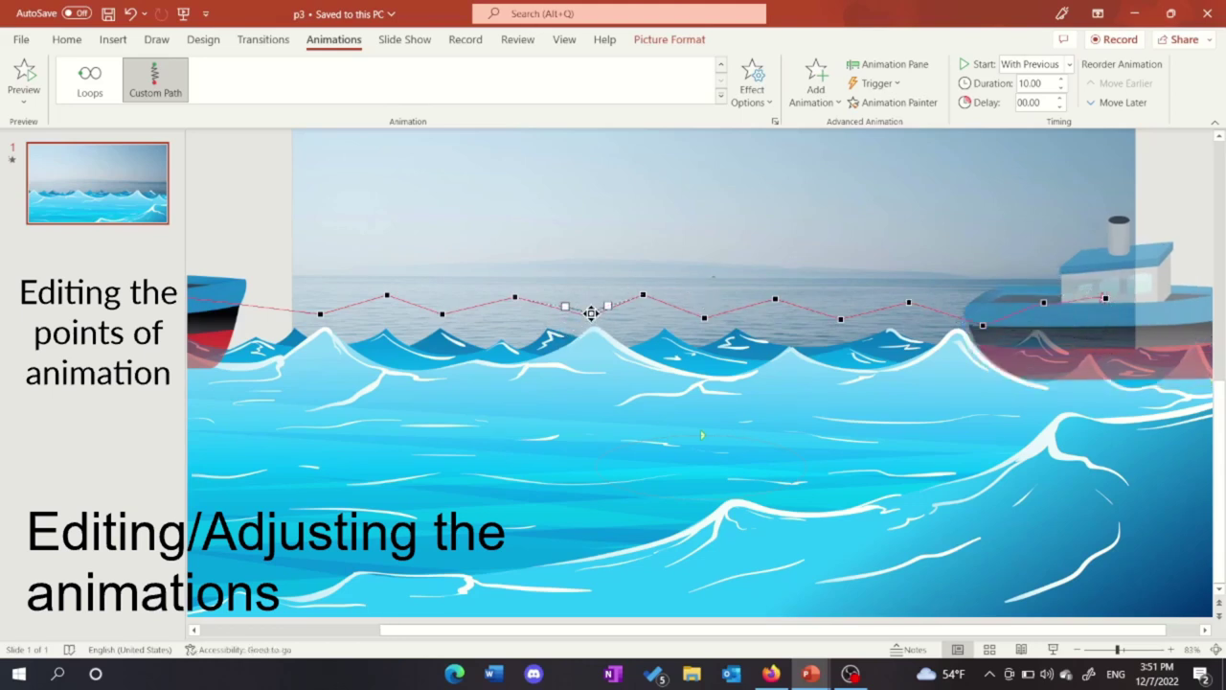
pyautogui.press('F5')
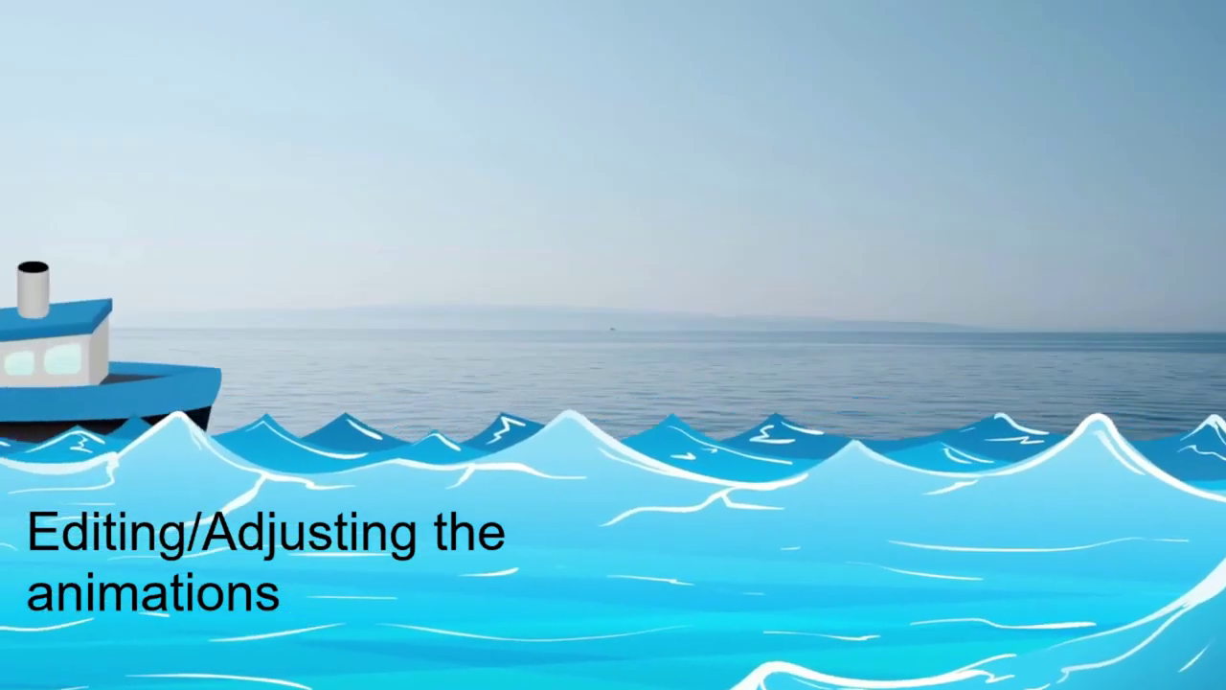
# Raise the waves slightly and lift one zigzag path point, then play the slide full screen
pyautogui.press('Escape')
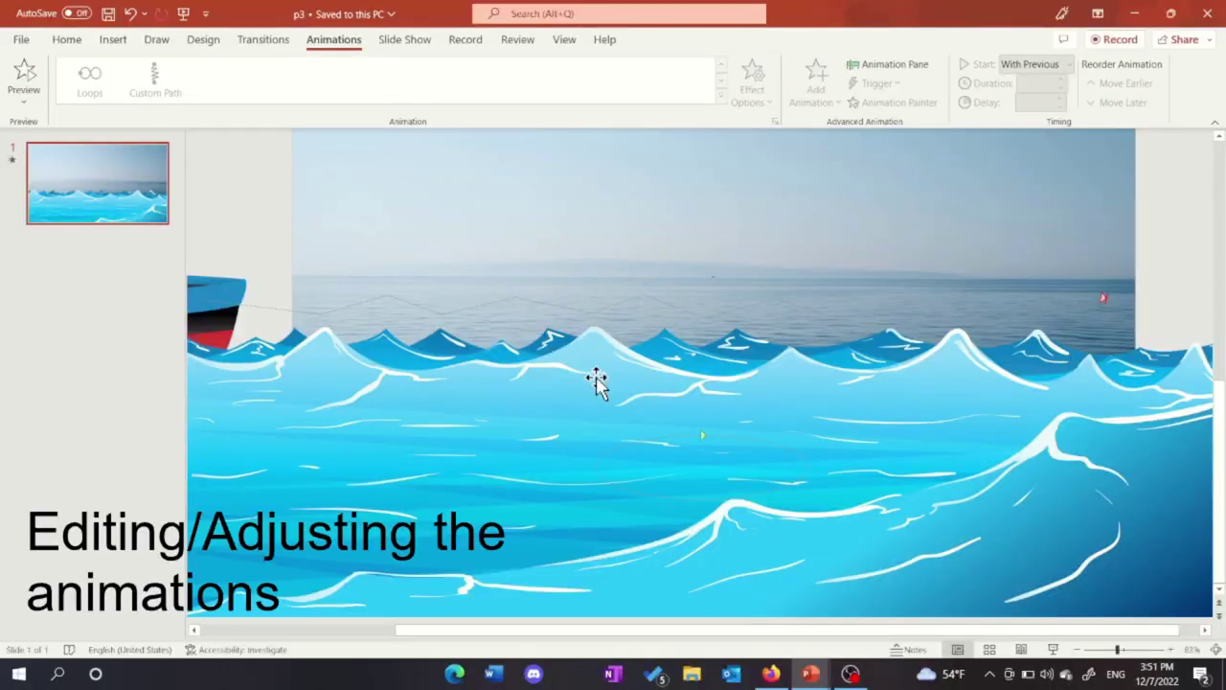
pyautogui.click(707, 396)
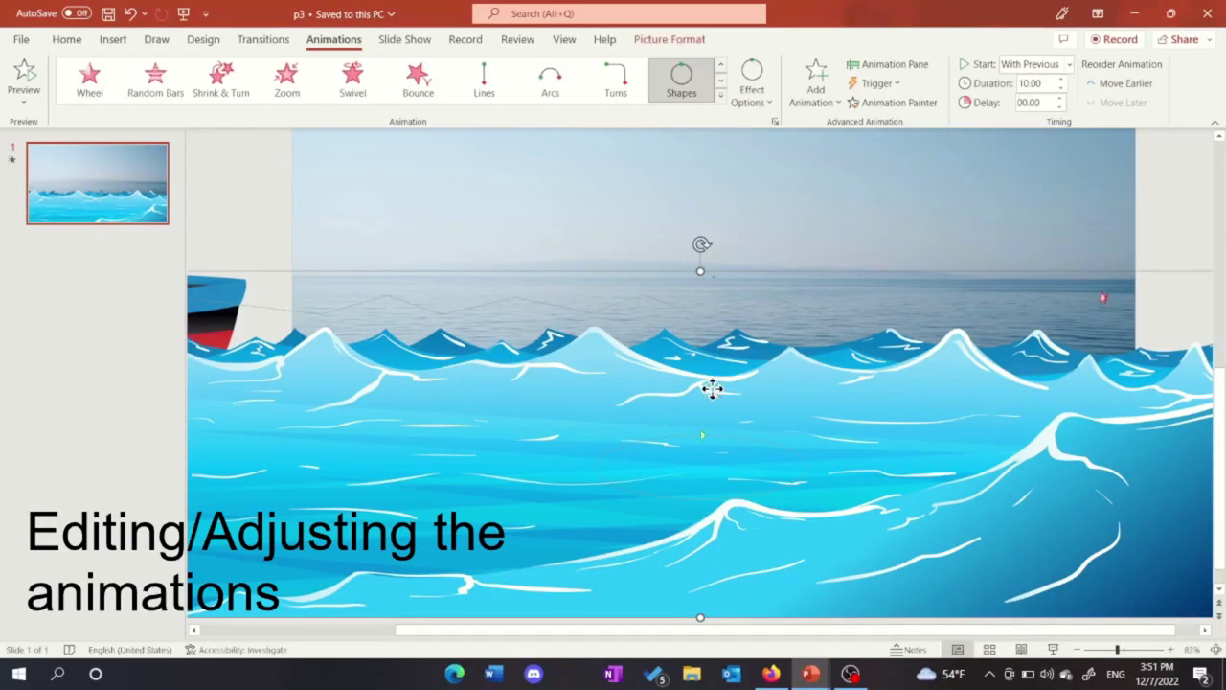
pyautogui.moveTo(712, 388); pyautogui.dragTo(706, 381)
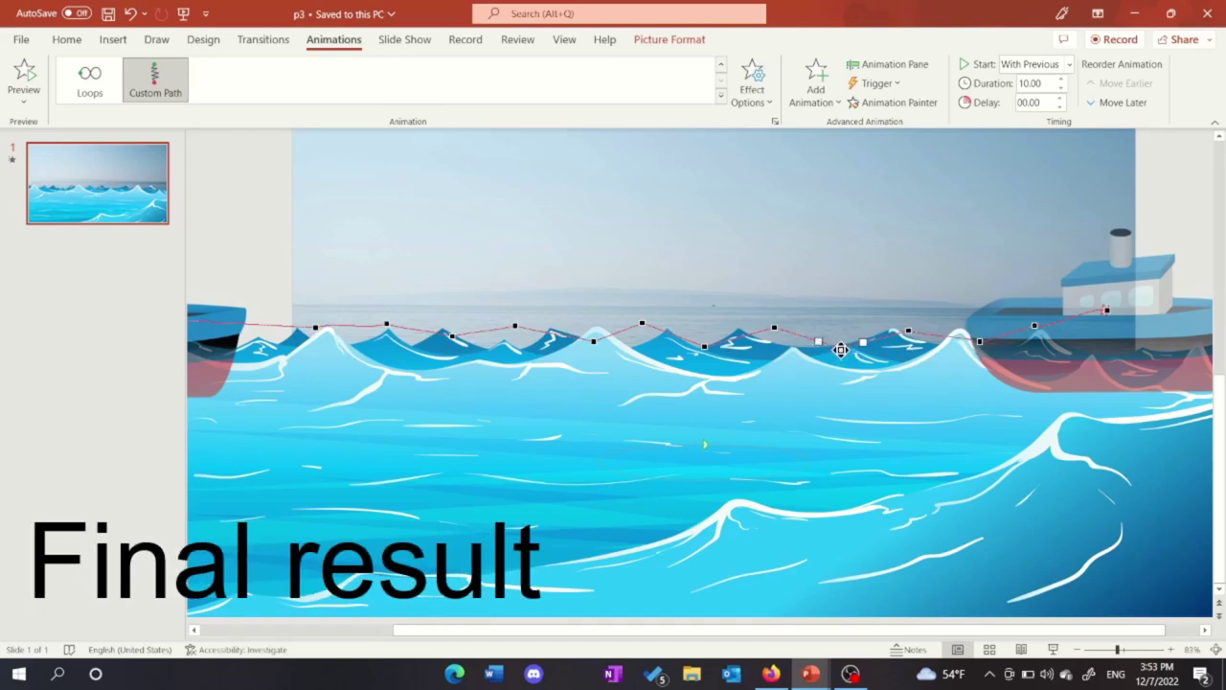
pyautogui.moveTo(840, 349); pyautogui.dragTo(841, 343)
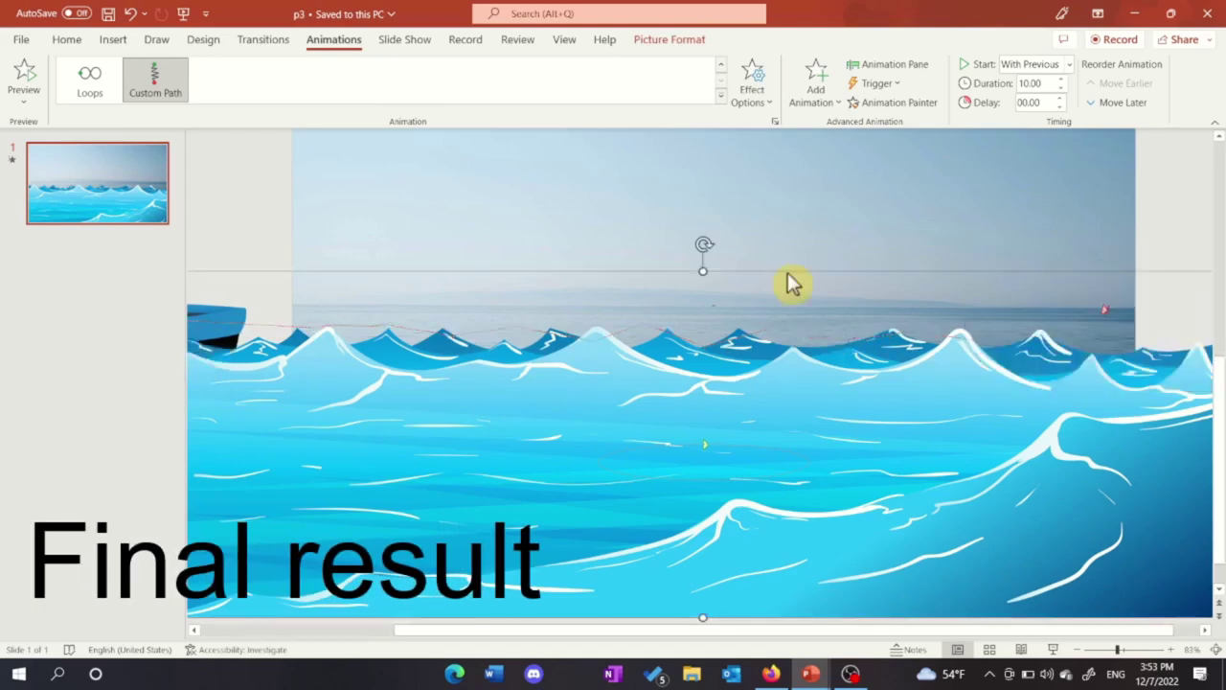
pyautogui.press('F5')
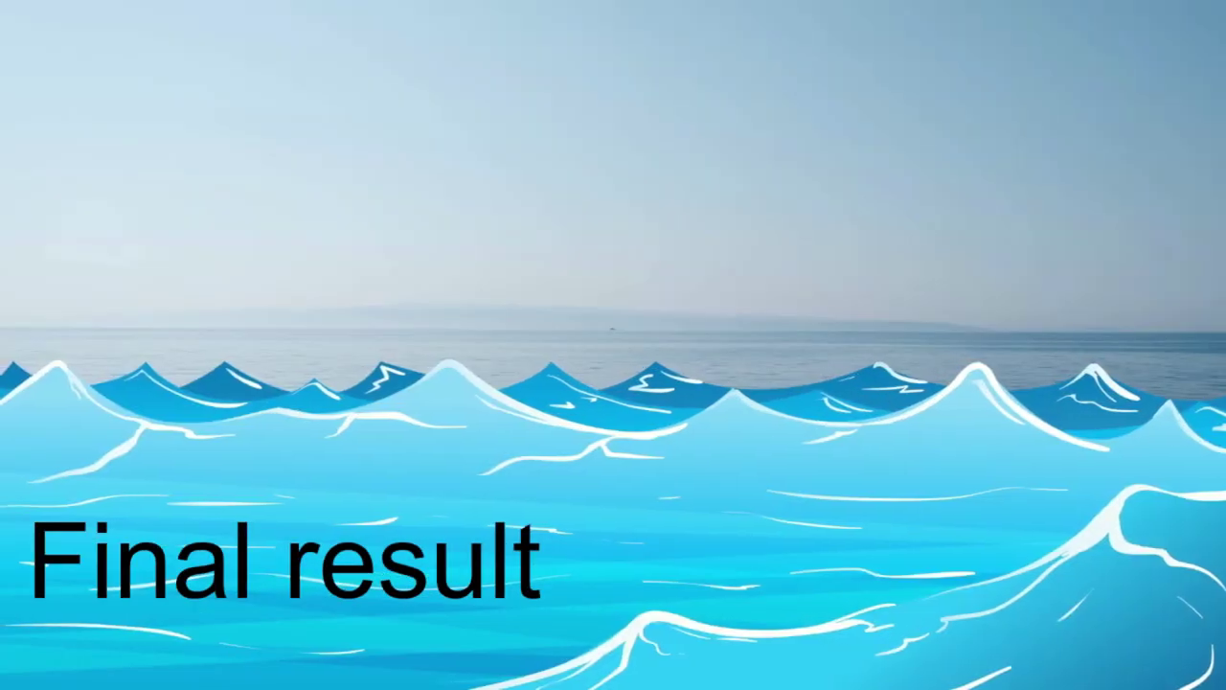